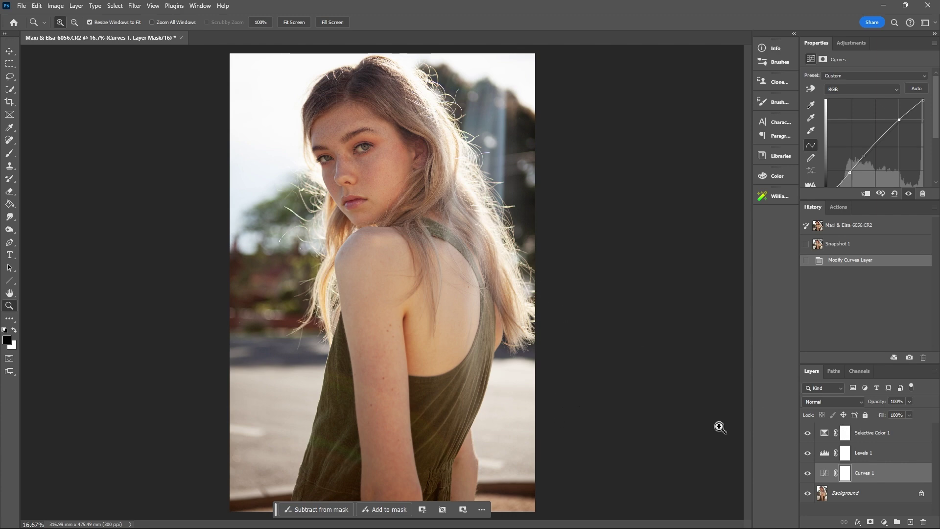
- Compare the original file state with Snapshot 1, return to Snapshot 1, and zoom in on the portrait
click(842, 229)
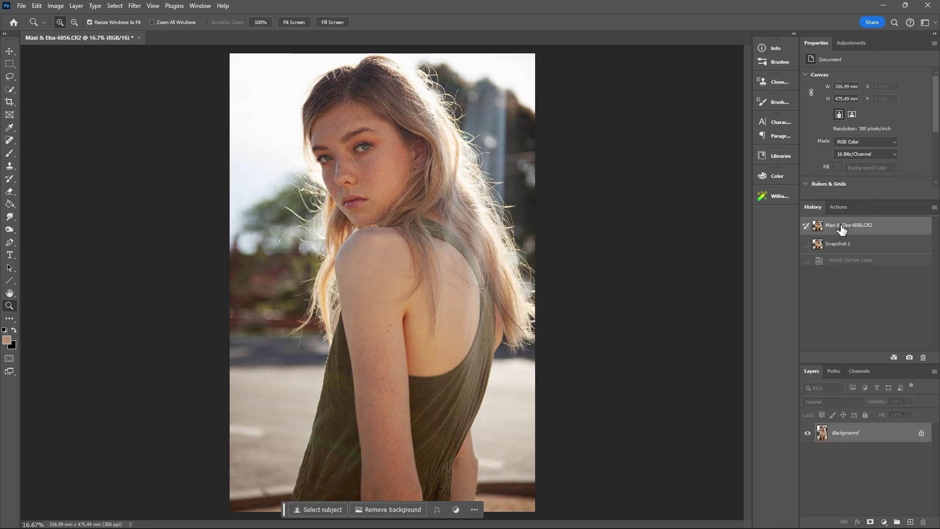
click(837, 244)
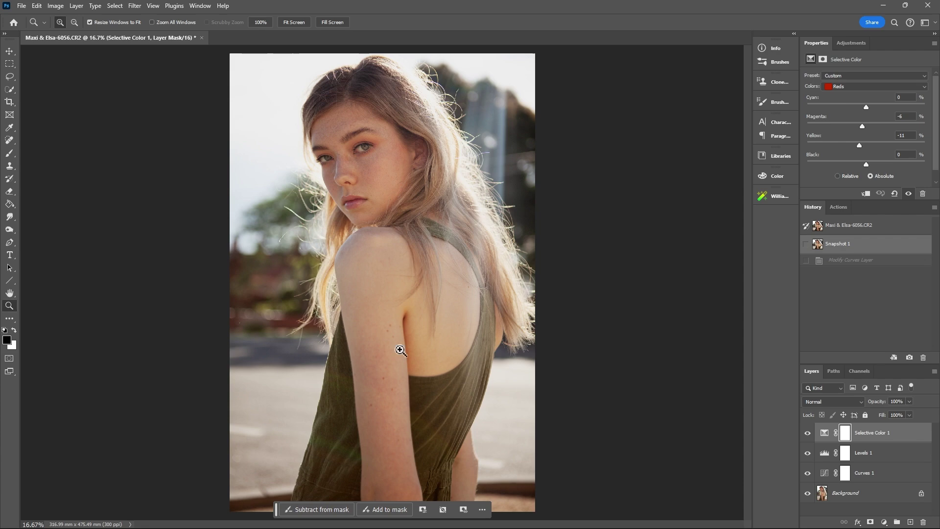
click(403, 186)
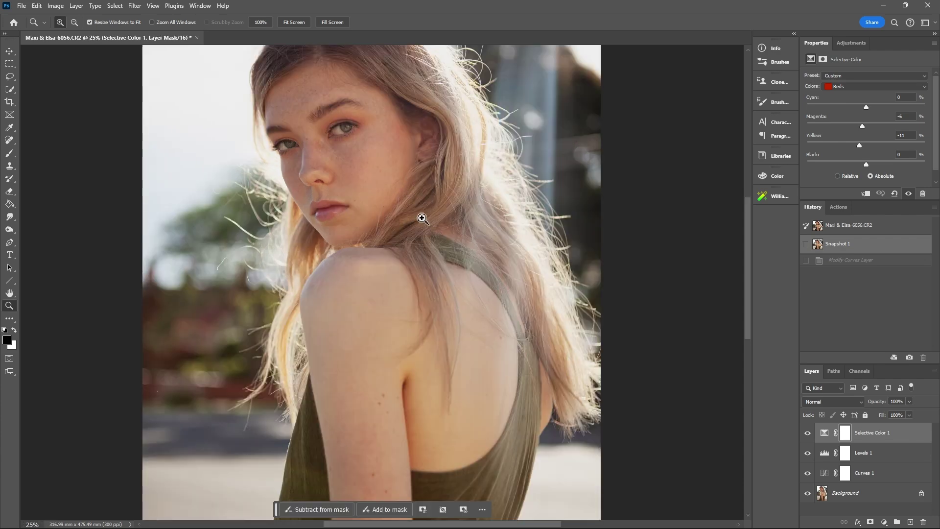
right_click(460, 240)
- Add a Gradient Map 1 layer on top, invert its mask to black, and target its adjustment
click(473, 292)
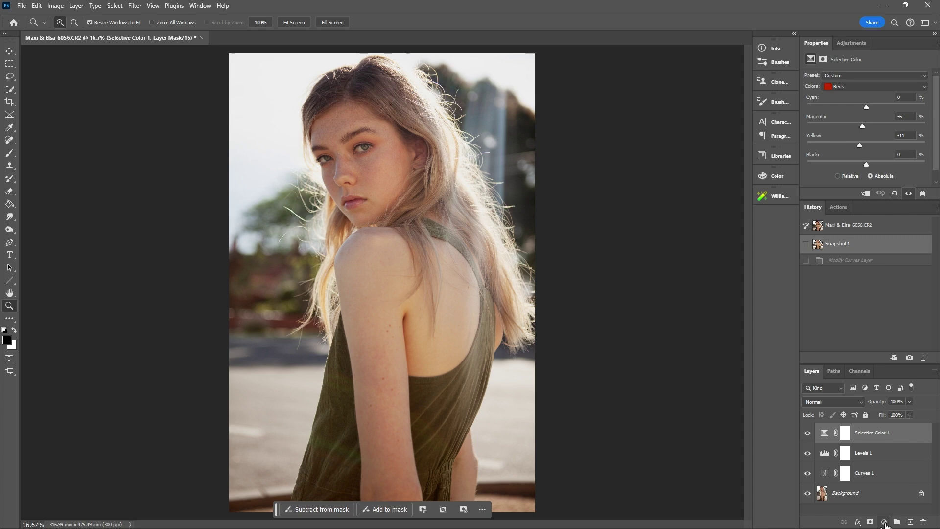
click(884, 522)
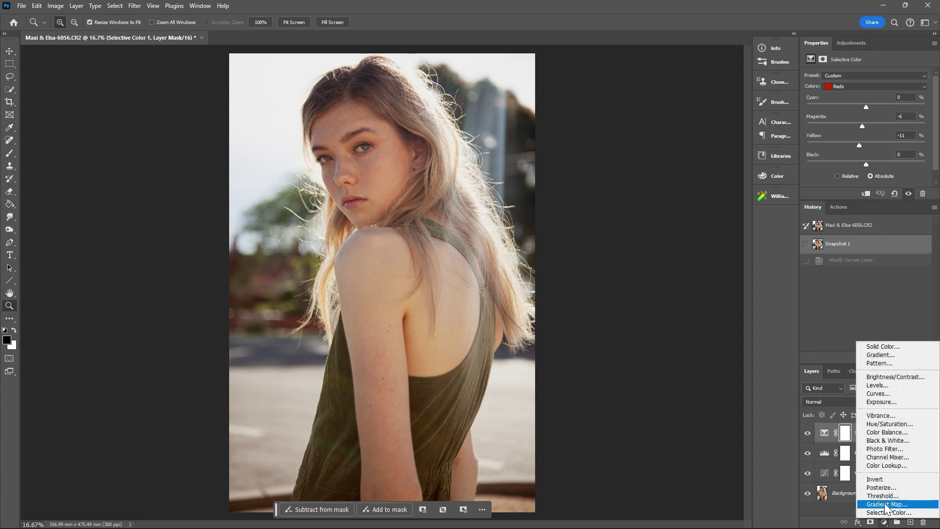
click(885, 504)
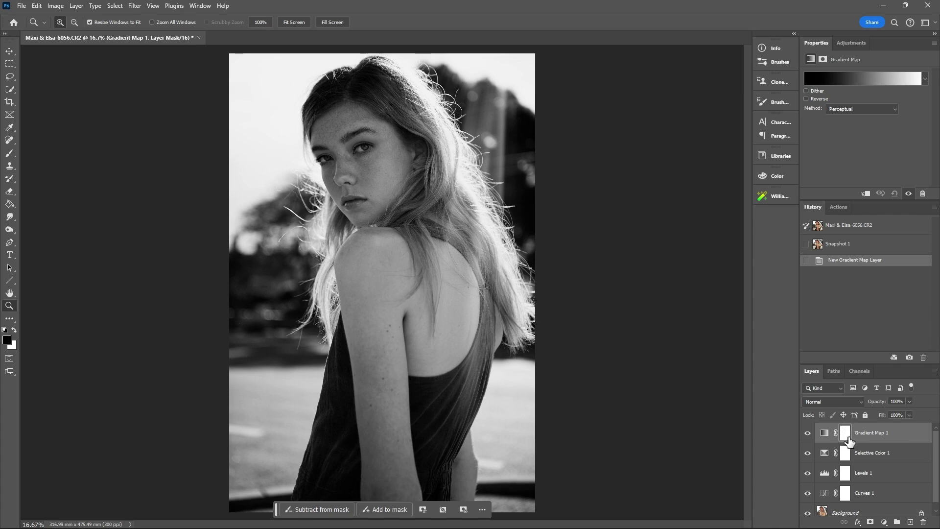
drag(850, 440, 851, 442)
key(ctrl+i)
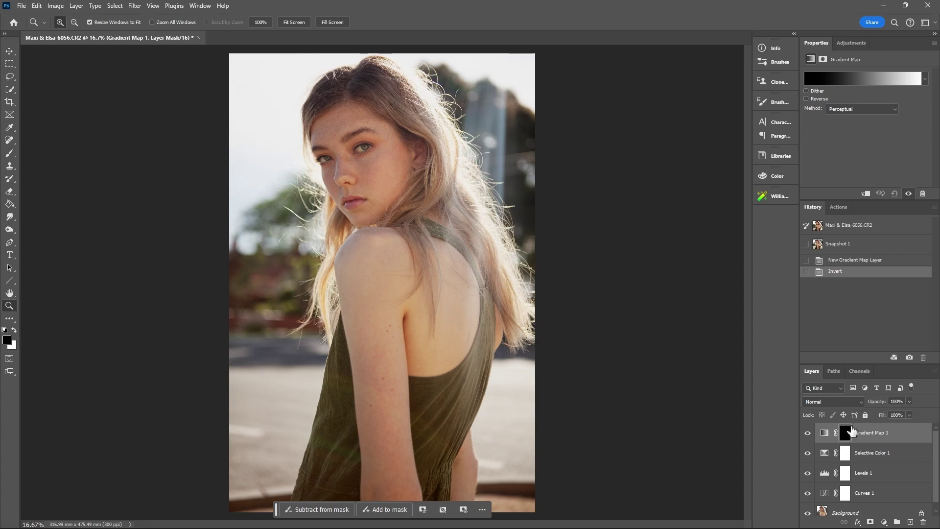
click(824, 432)
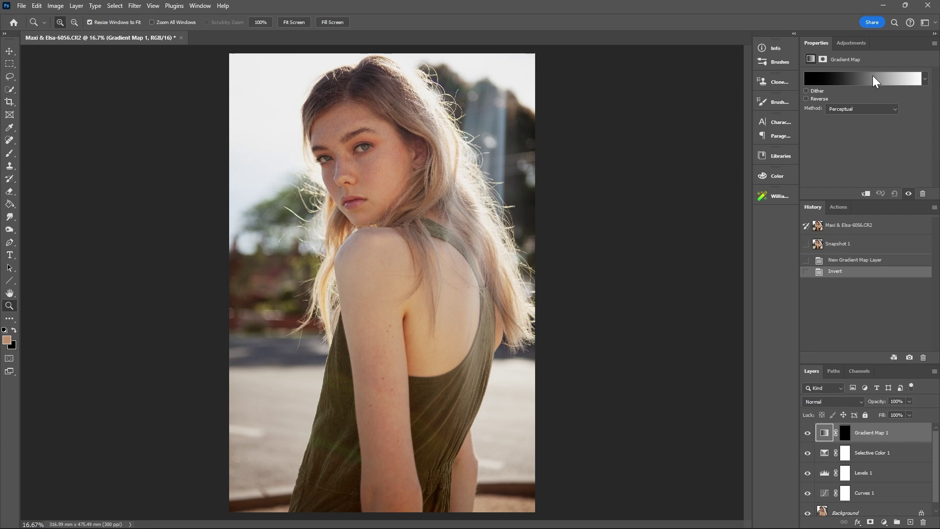
- Set the gradient's black shadow stop to a dark brown, #6a4c3a, sampled from the hair
click(870, 84)
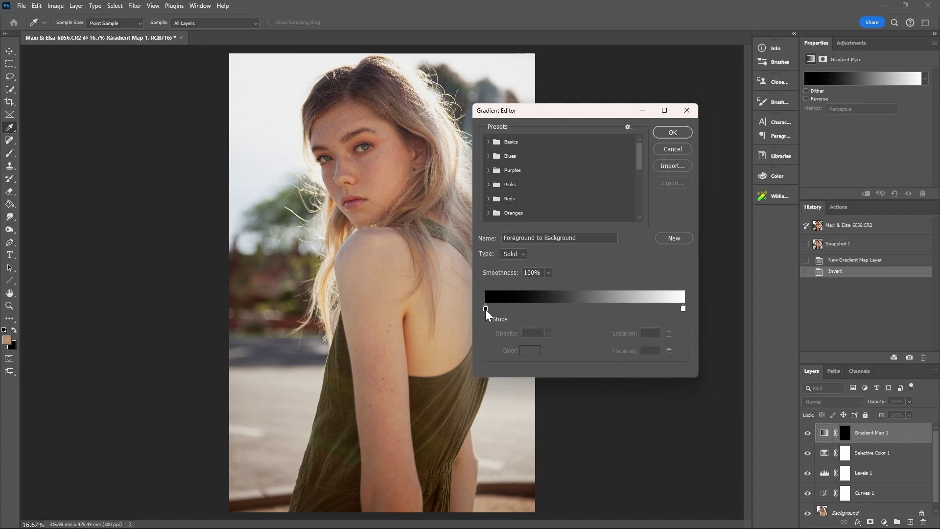
click(485, 309)
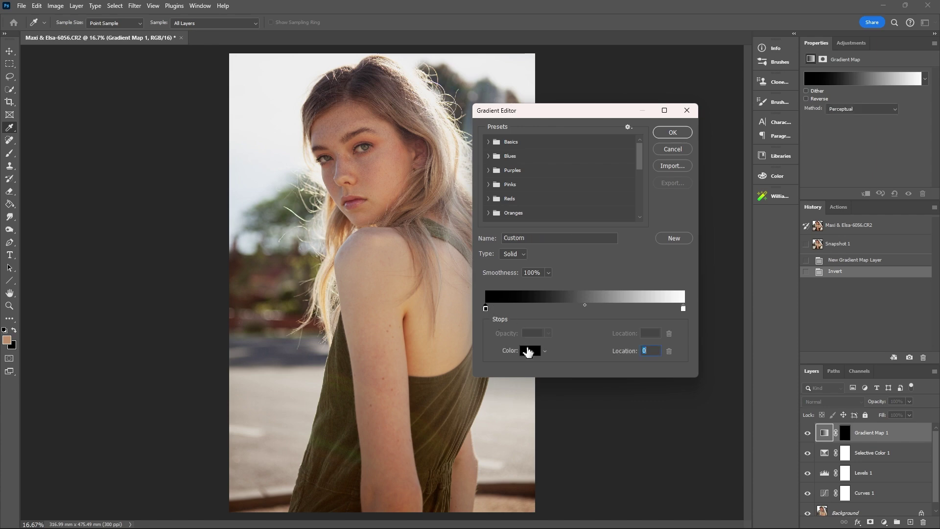
click(531, 352)
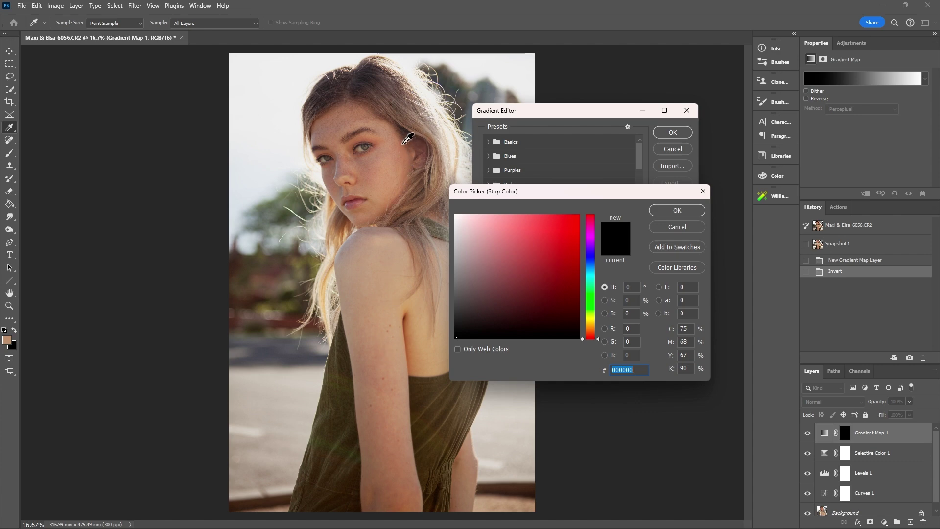
click(399, 132)
drag(403, 128, 394, 116)
click(394, 116)
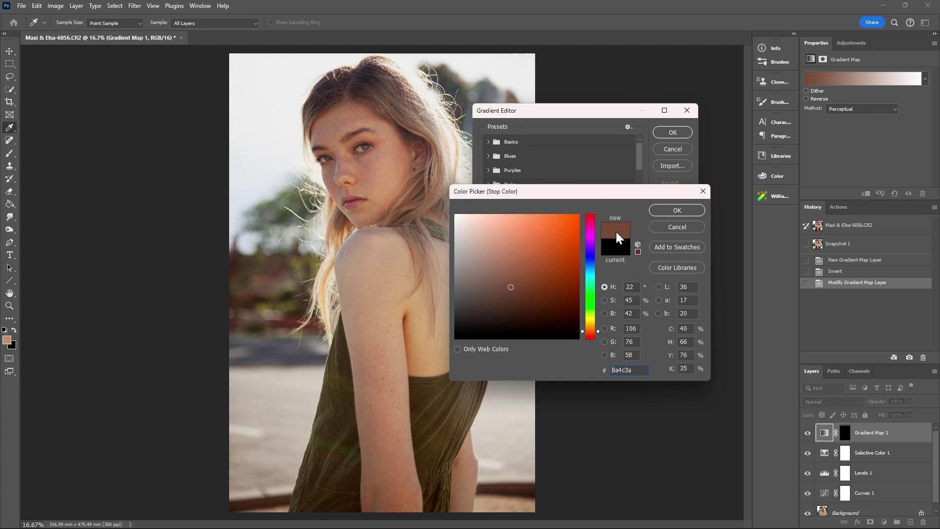
click(687, 211)
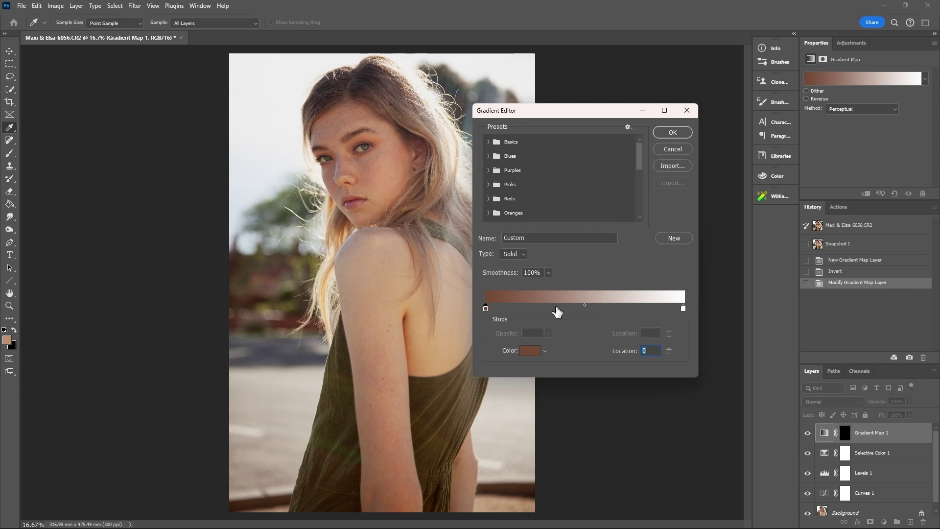
- Add a gradient stop at location 50 coloured with a skin tone sampled from the upper arm
click(557, 310)
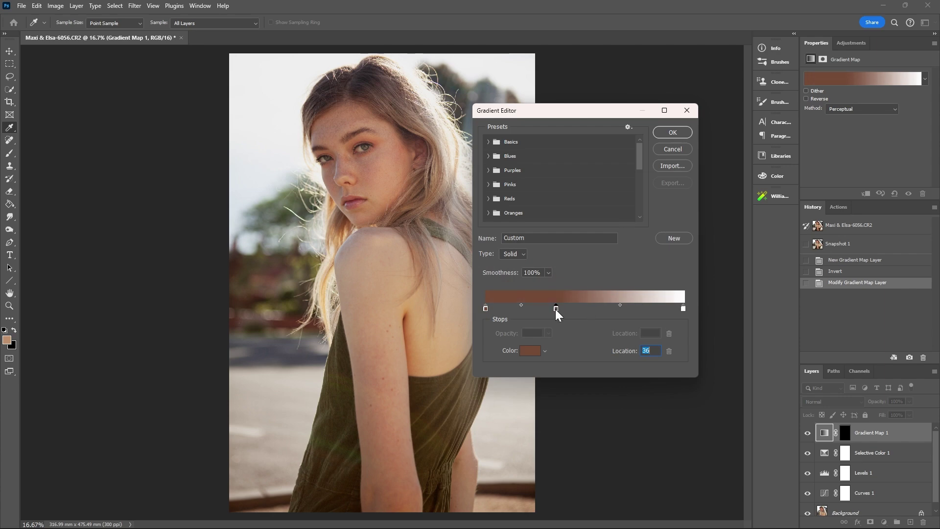
drag(556, 309, 583, 310)
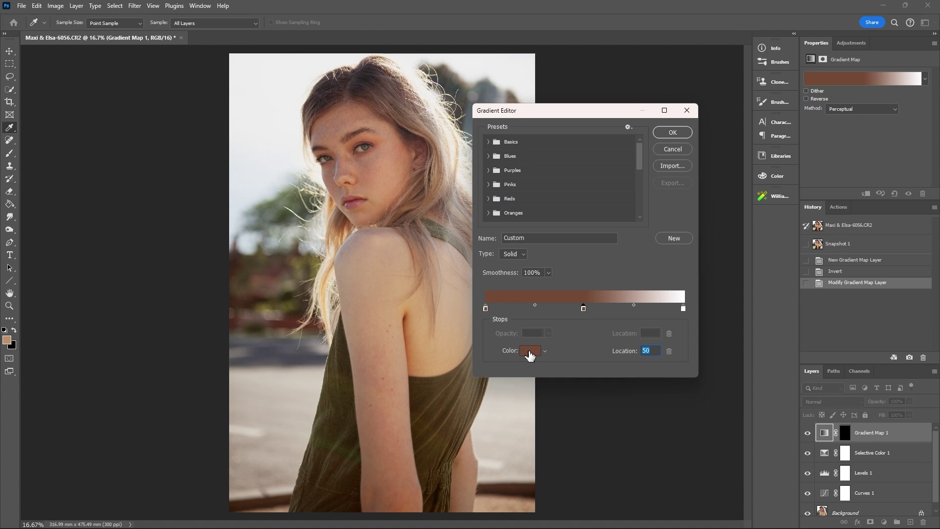
click(529, 351)
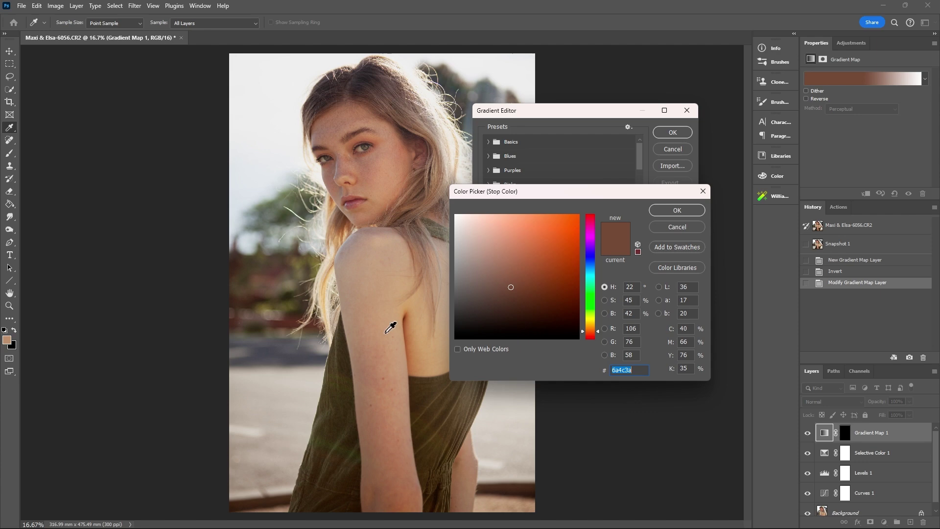
click(391, 364)
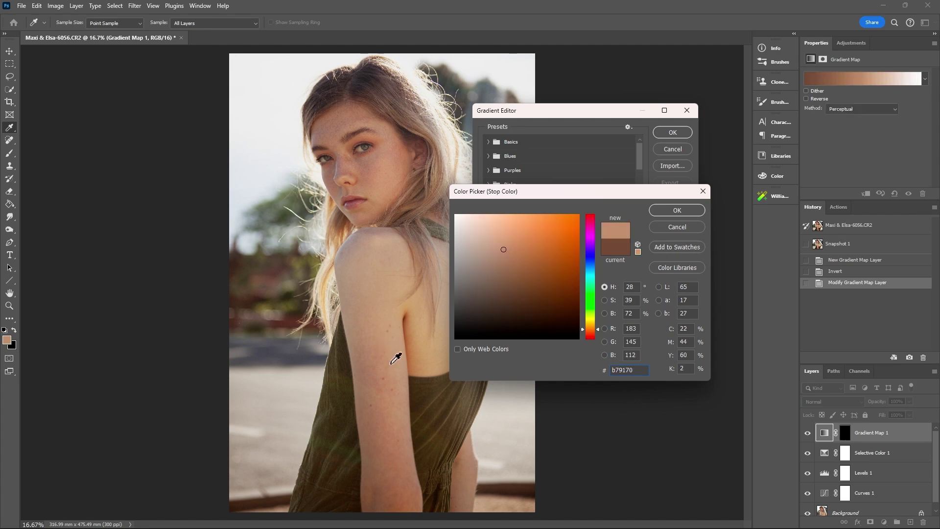
click(391, 364)
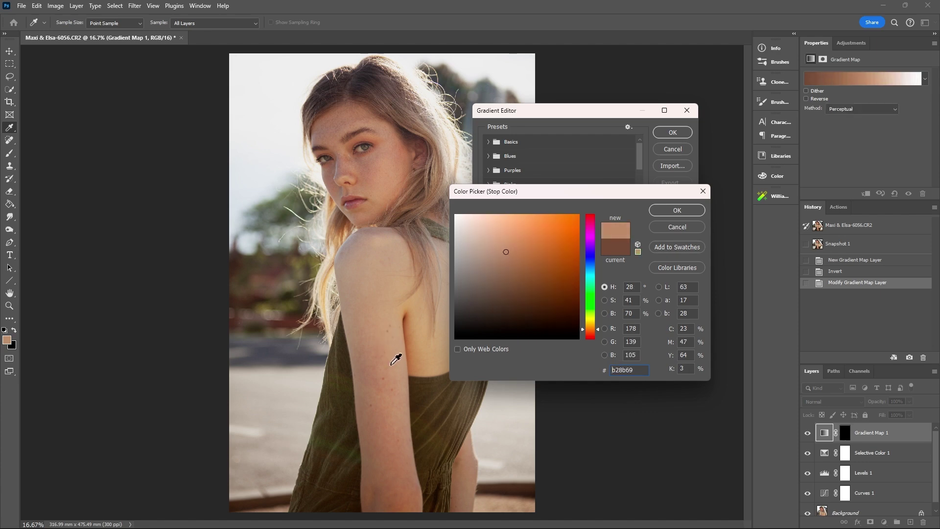
click(661, 211)
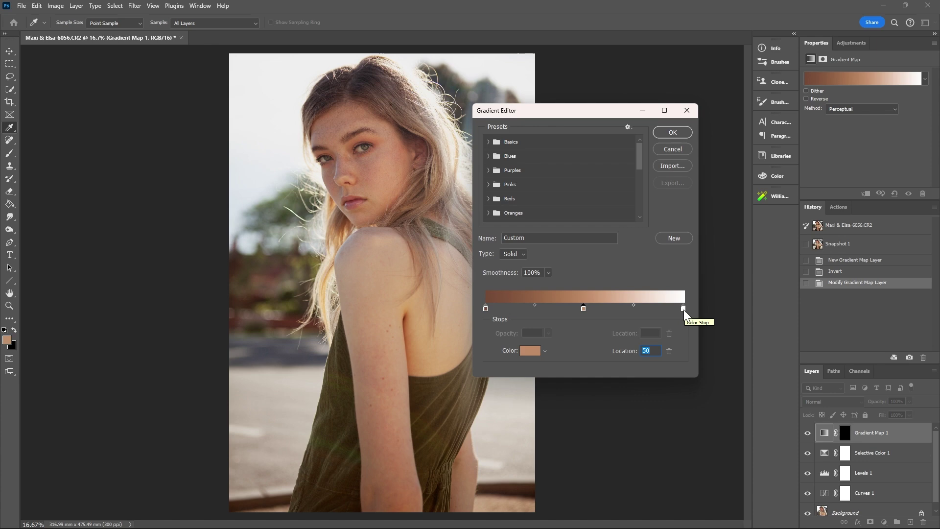
- Change the white highlight stop to a pale skin beige sampled from the shoulder
click(683, 309)
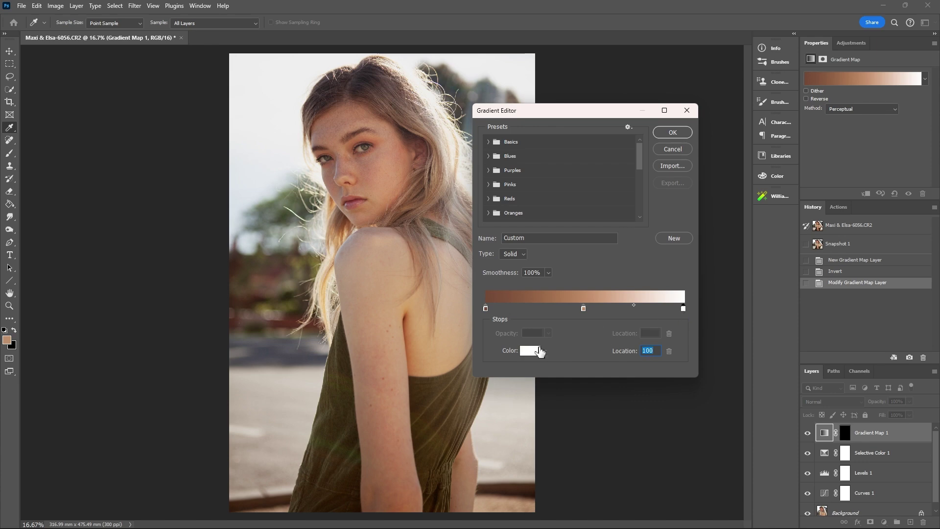
click(529, 352)
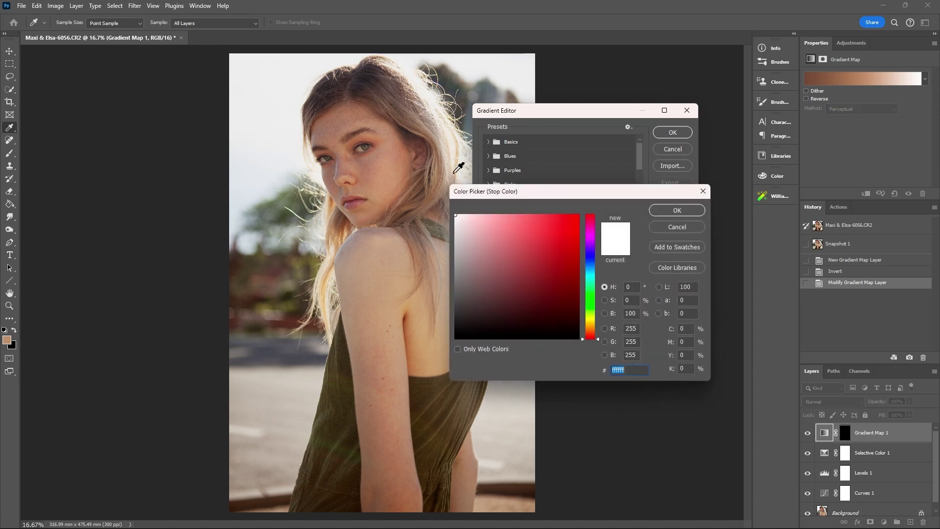
drag(476, 195, 557, 181)
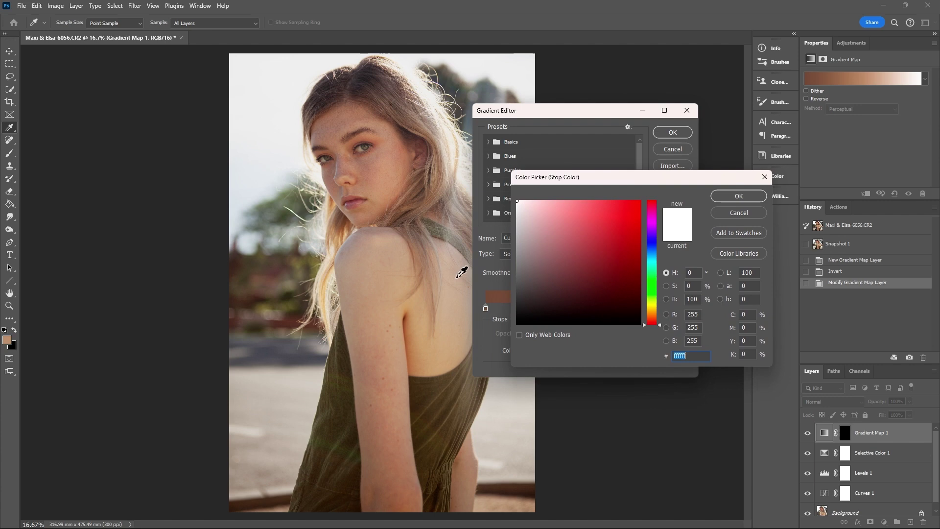
mouse_move(462, 253)
mouse_down()
mouse_move(461, 276)
mouse_move(451, 250)
mouse_up()
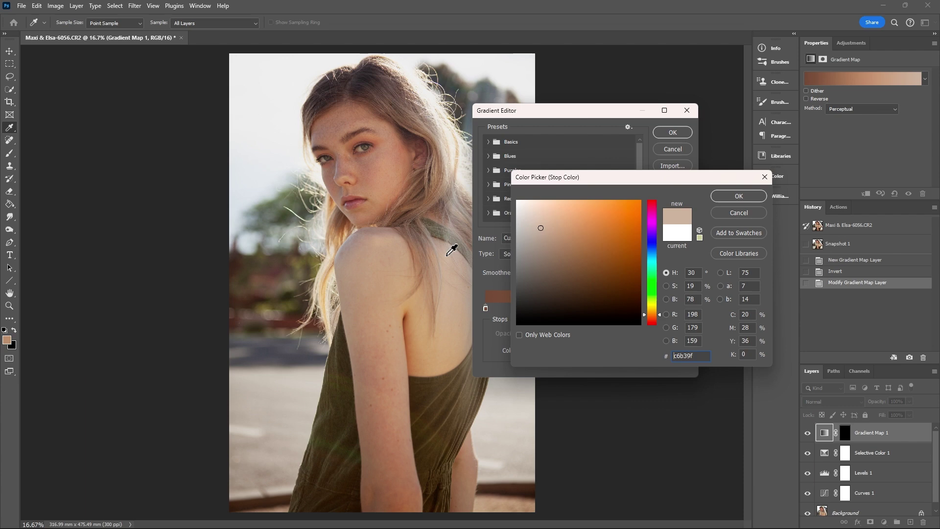
click(736, 195)
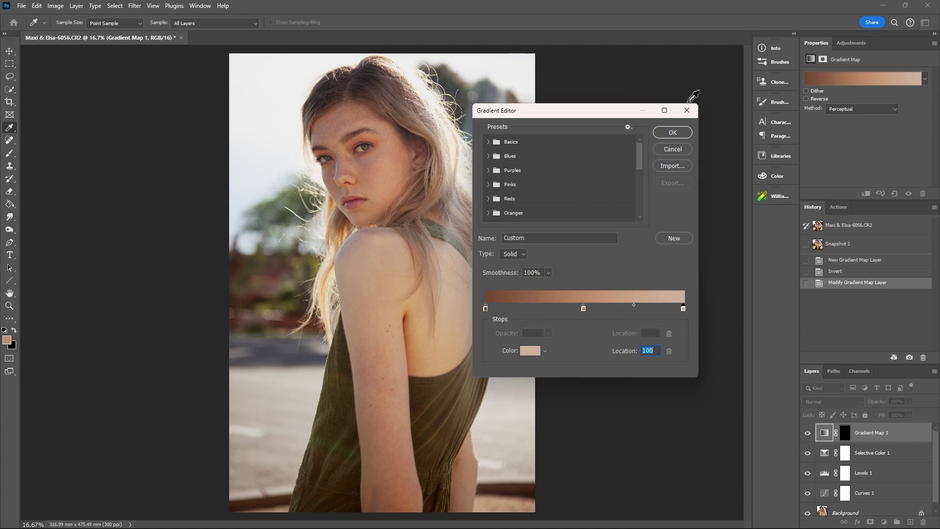
- Apply the edited gradient and set Gradient Map 1's blend mode to Color
click(672, 133)
key(z)
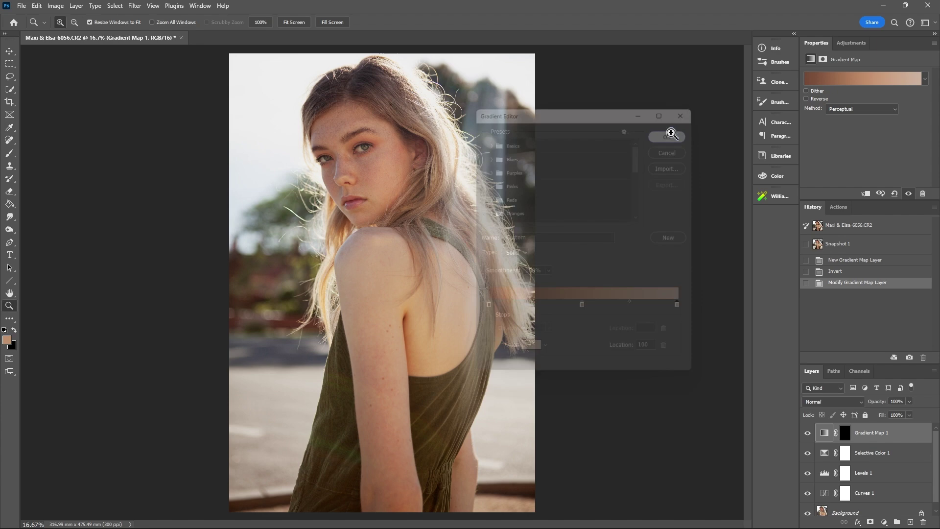
click(860, 401)
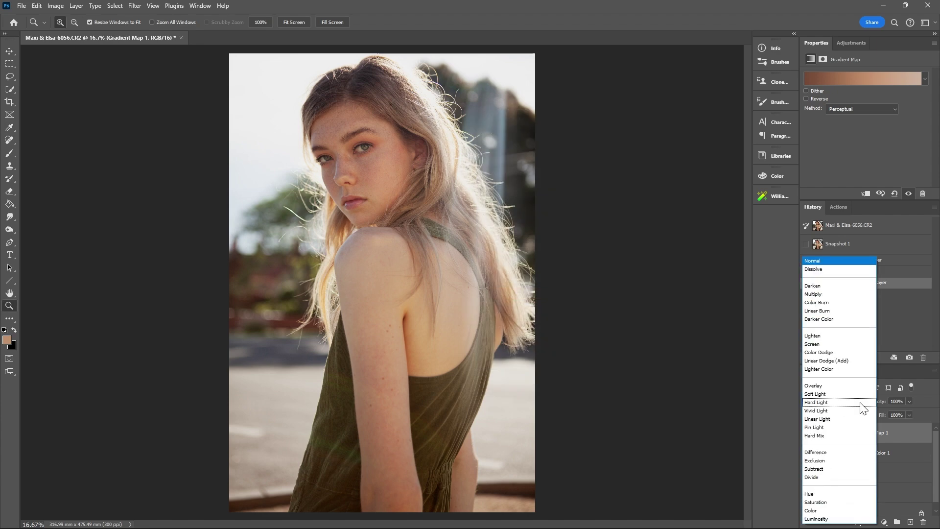
click(836, 510)
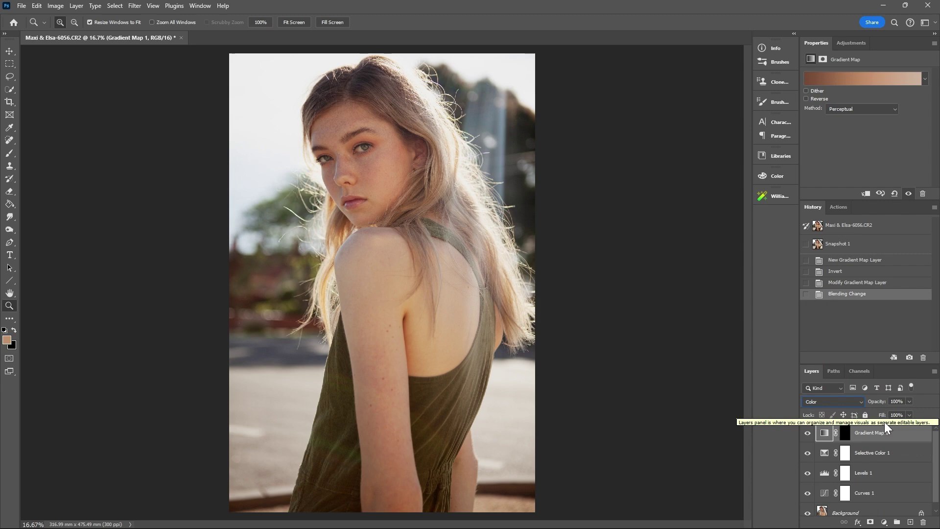
- Preview the tint at 30% and 50% opacity, then restore 100% and re-hide it with a black mask
click(844, 432)
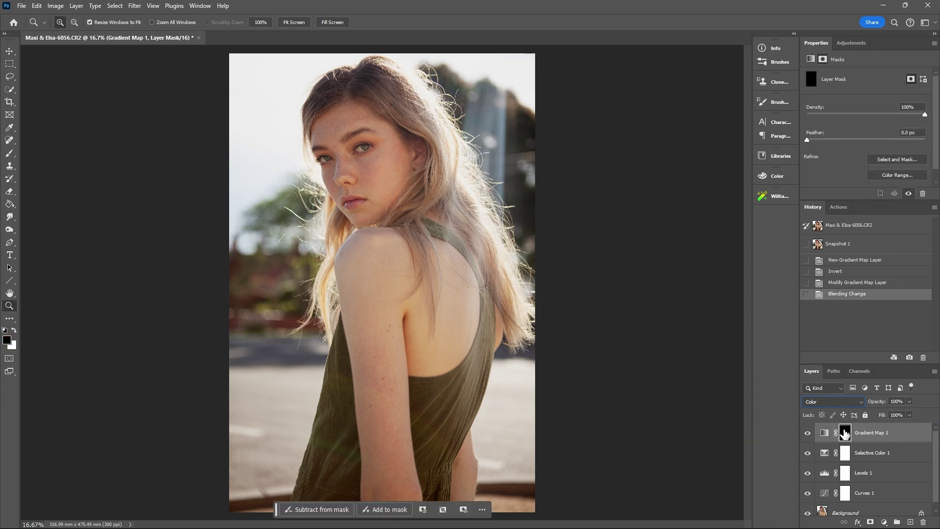
drag(847, 433, 848, 434)
key(ctrl+i)
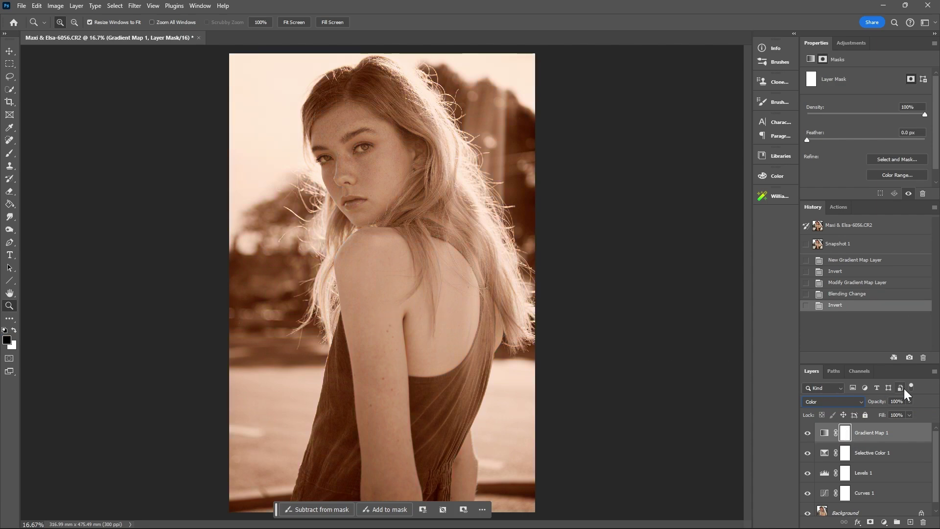
click(909, 400)
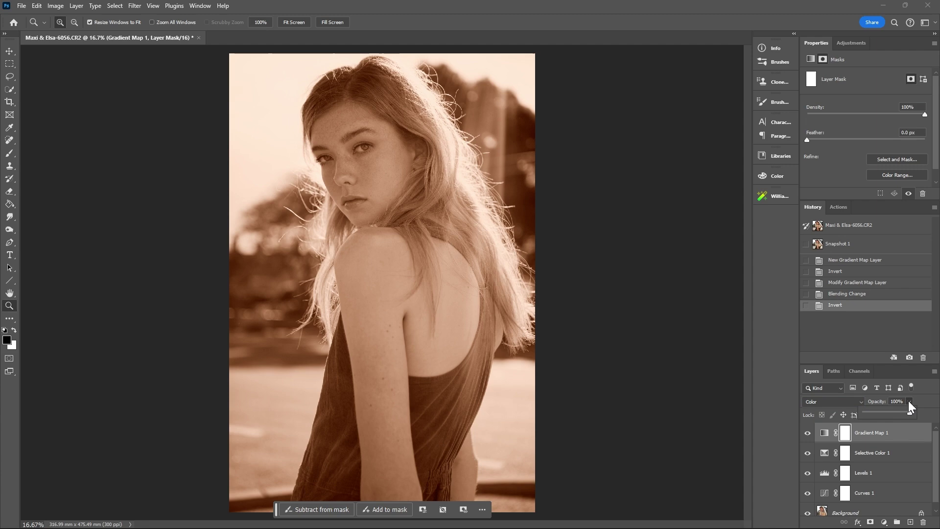
click(878, 411)
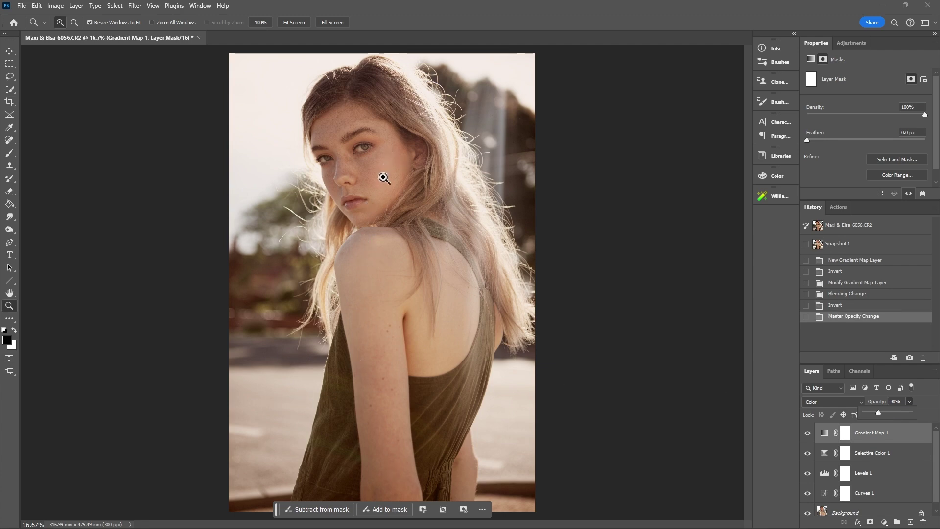
drag(878, 412, 884, 412)
click(906, 401)
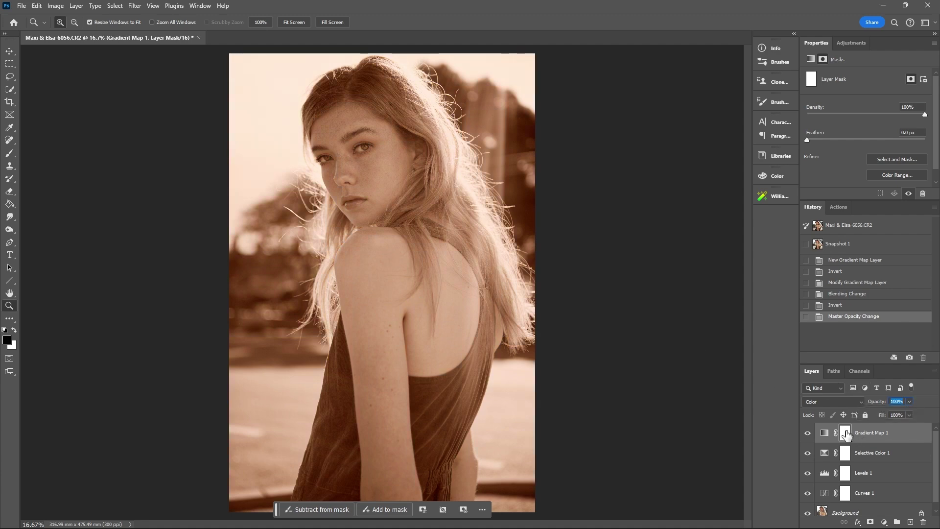
key(ctrl+i)
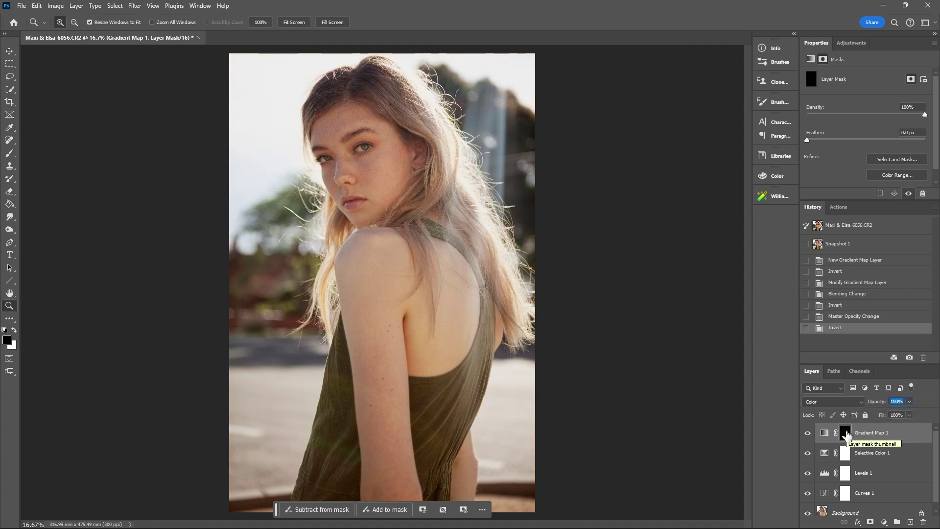
- Paint white on the mask to reveal the tint on the shoulder and upper arm, brush size 175
click(10, 156)
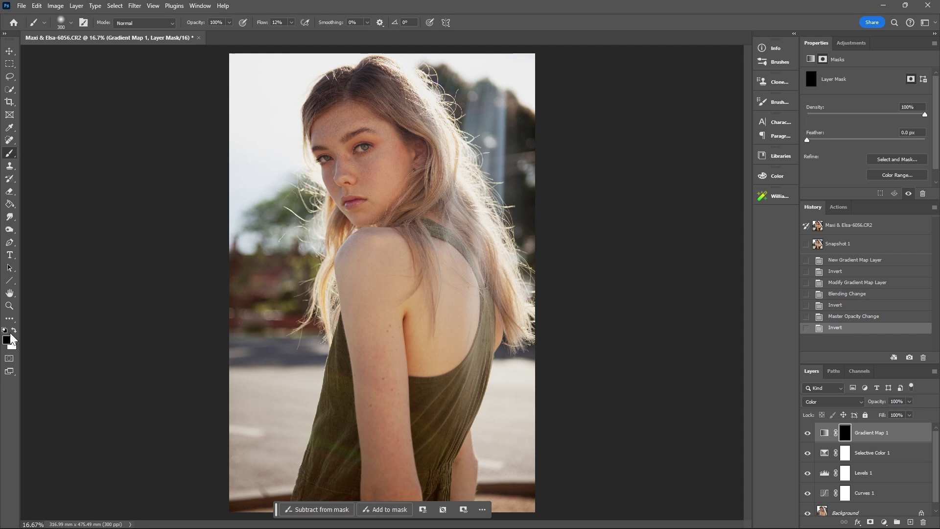
click(14, 330)
mouse_move(382, 295)
mouse_down()
mouse_move(361, 271)
mouse_move(360, 292)
mouse_move(350, 269)
mouse_move(365, 253)
mouse_move(348, 262)
mouse_move(364, 288)
mouse_move(375, 267)
mouse_move(398, 259)
mouse_move(369, 237)
mouse_move(351, 299)
mouse_move(356, 313)
mouse_move(381, 309)
mouse_move(391, 364)
mouse_move(404, 279)
mouse_up()
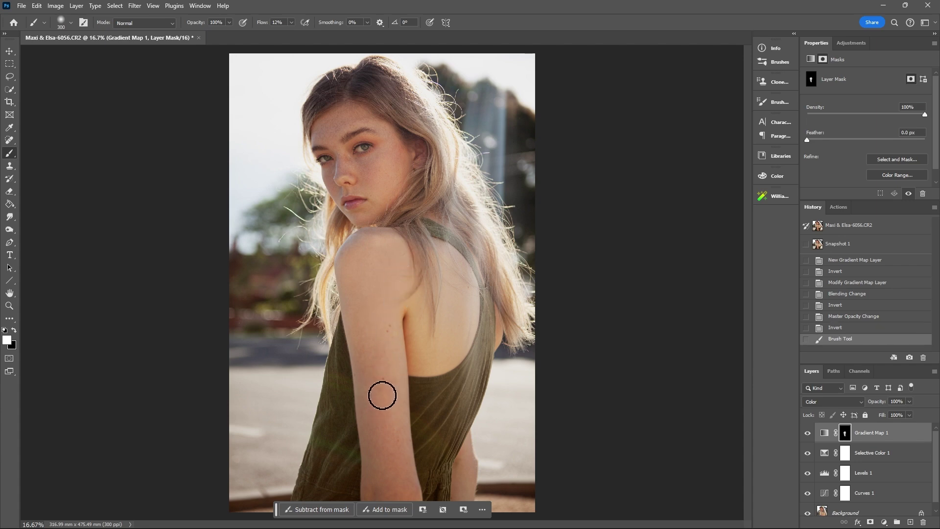
click(371, 417)
key(bracketleft)
key(bracketleft)
key(bracketleft)
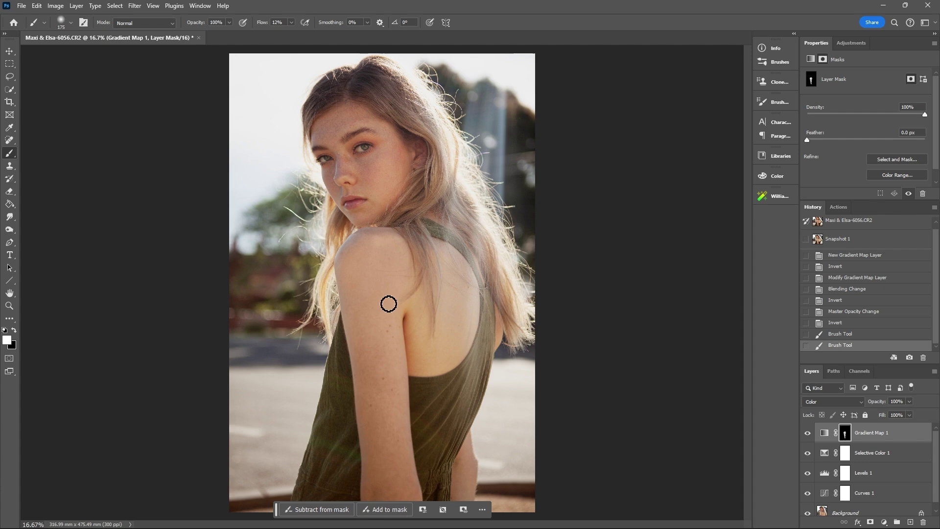
drag(396, 349, 406, 327)
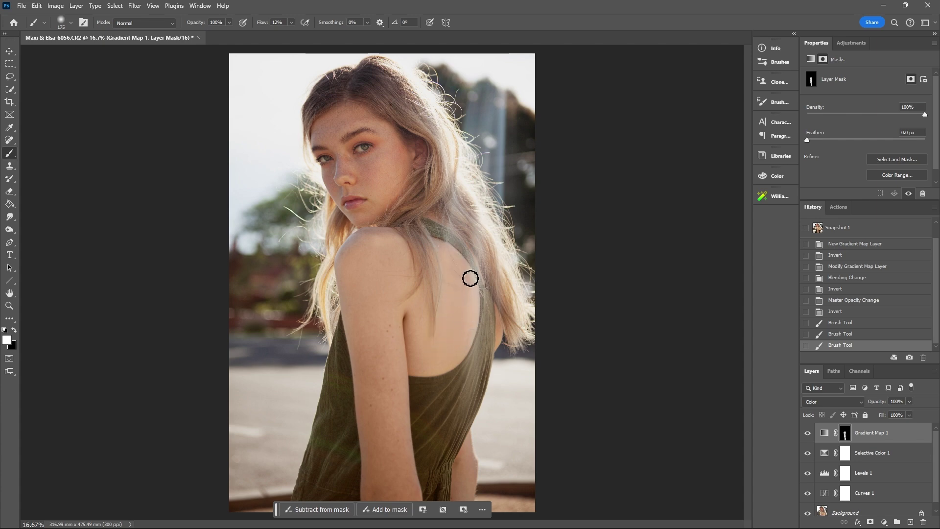
- Extend the white mask painting across the back, the arm and around the eye area
mouse_move(469, 274)
mouse_down()
mouse_move(477, 296)
mouse_move(466, 340)
mouse_up()
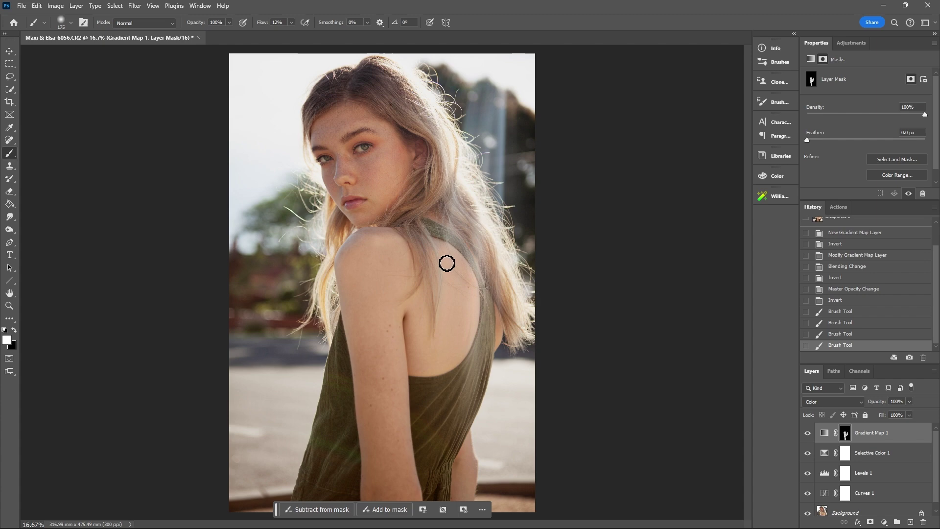
mouse_move(445, 262)
mouse_down()
mouse_move(439, 241)
mouse_move(456, 226)
mouse_up()
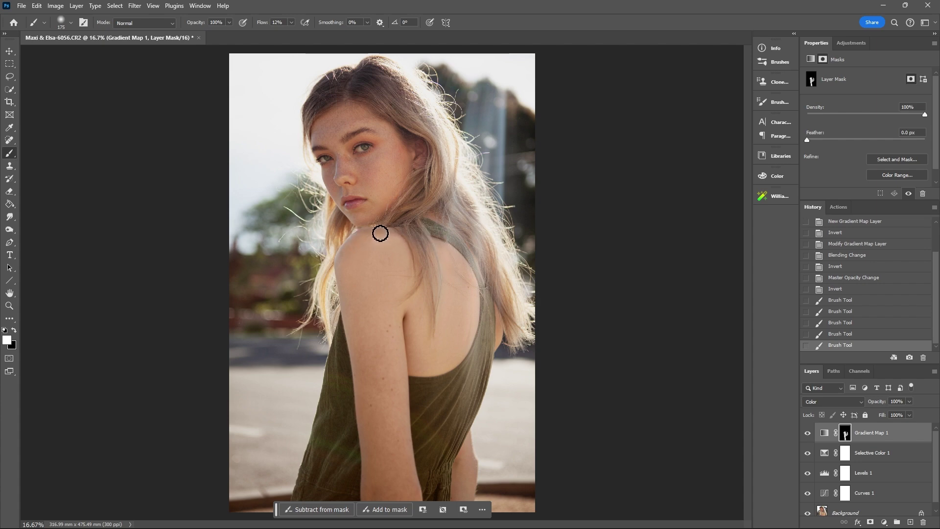
click(351, 319)
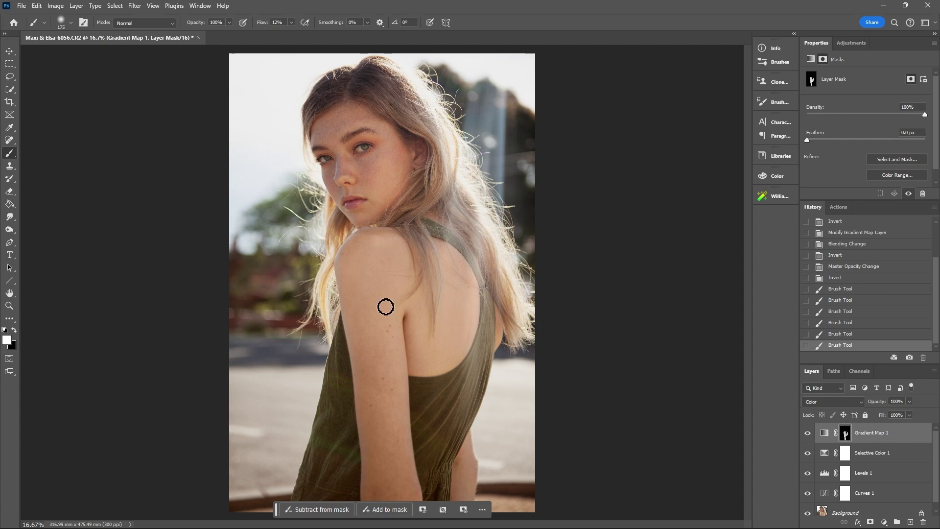
click(448, 264)
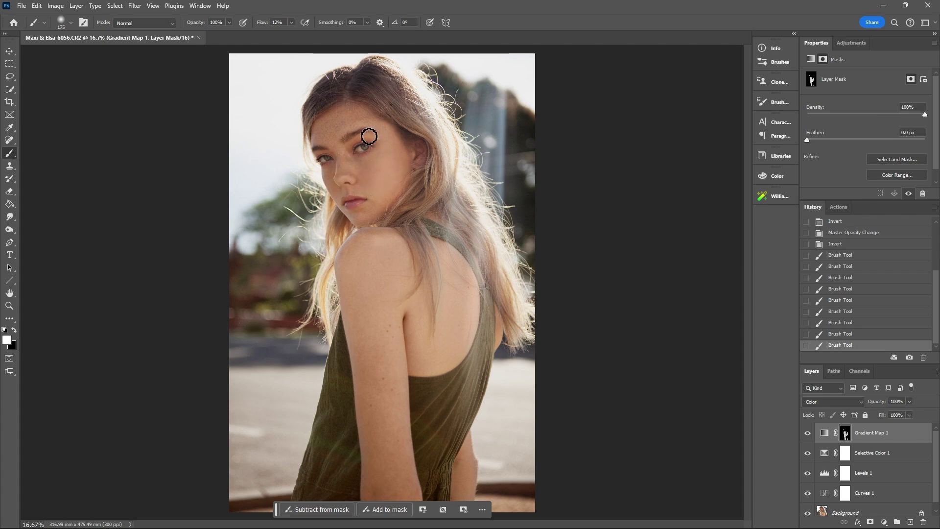
mouse_move(357, 159)
mouse_down()
mouse_move(339, 147)
mouse_move(377, 139)
mouse_move(339, 140)
mouse_move(331, 151)
mouse_move(409, 156)
mouse_move(397, 176)
mouse_move(407, 152)
mouse_move(422, 168)
mouse_move(361, 220)
mouse_move(419, 151)
mouse_up()
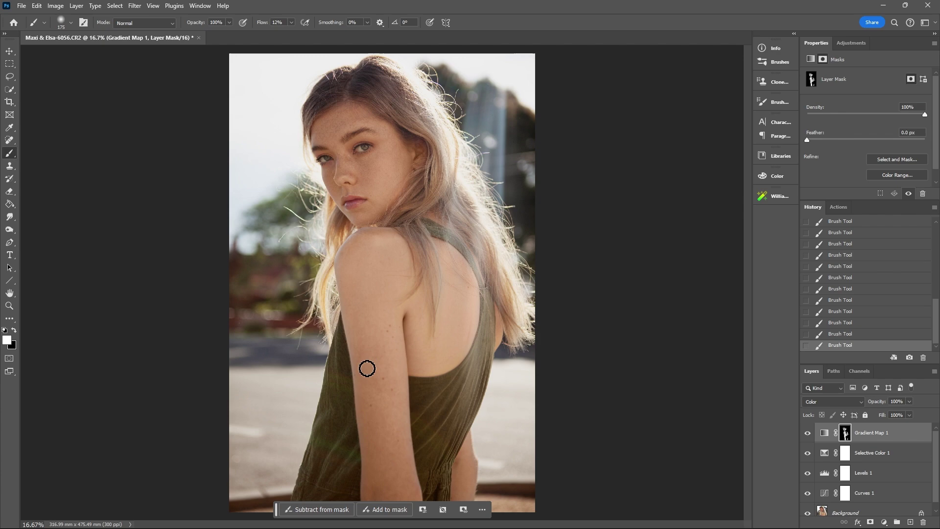
- Toggle Gradient Map 1 off and on repeatedly to compare before and after, leaving it visible
click(808, 433)
click(808, 433)
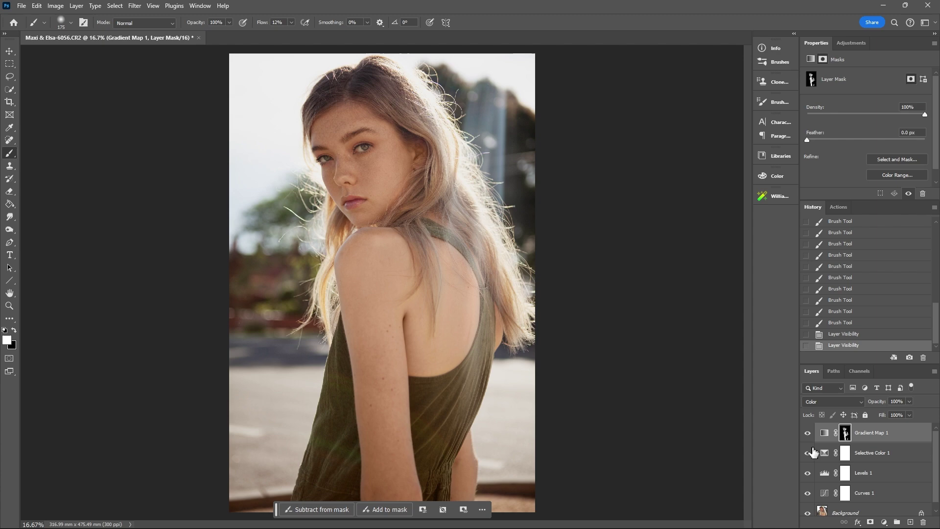
click(808, 433)
click(808, 434)
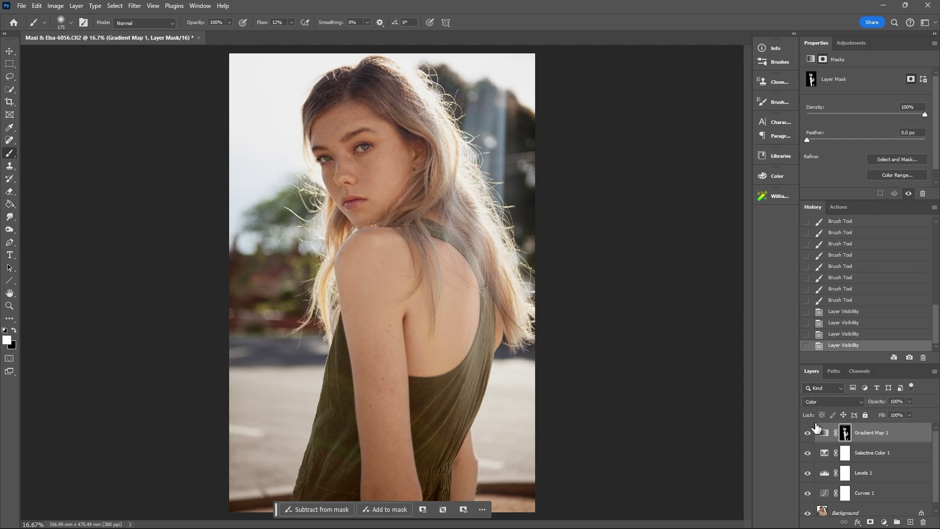
scroll(407, 140, up, 1)
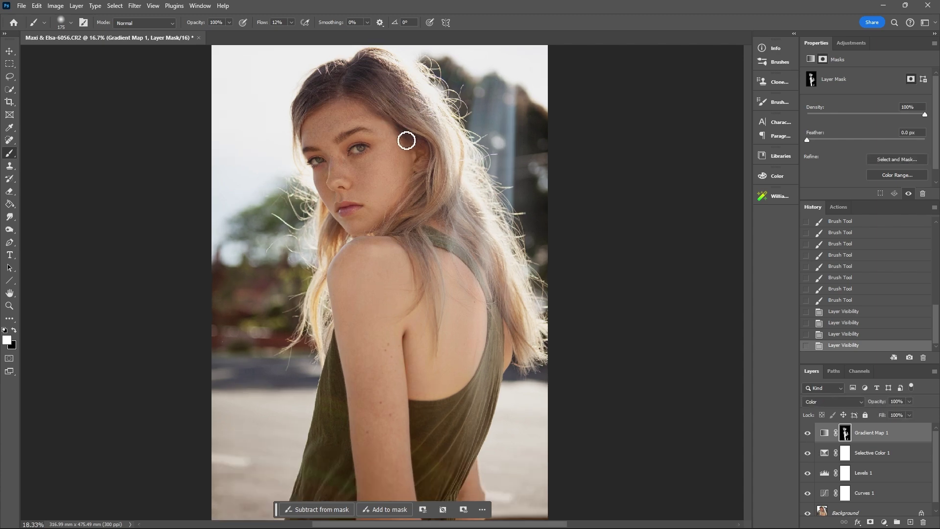
scroll(407, 140, up, 3)
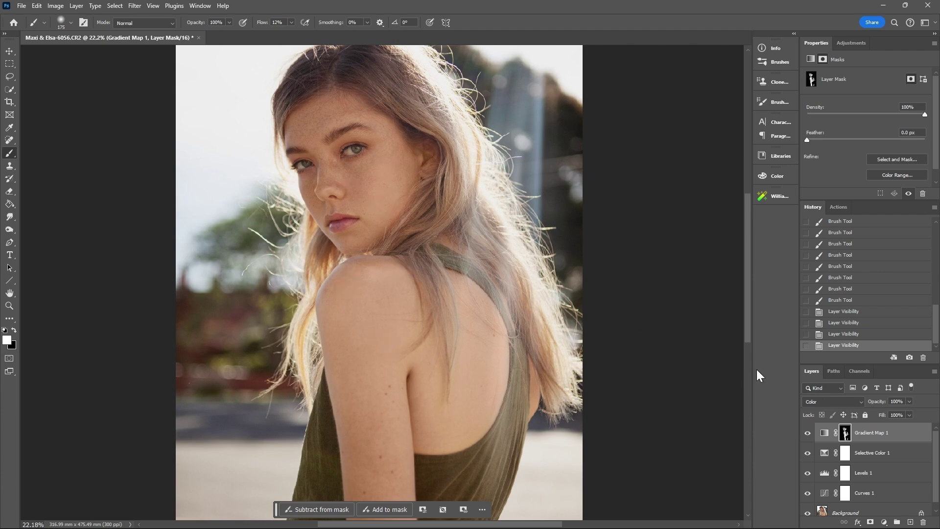
click(806, 433)
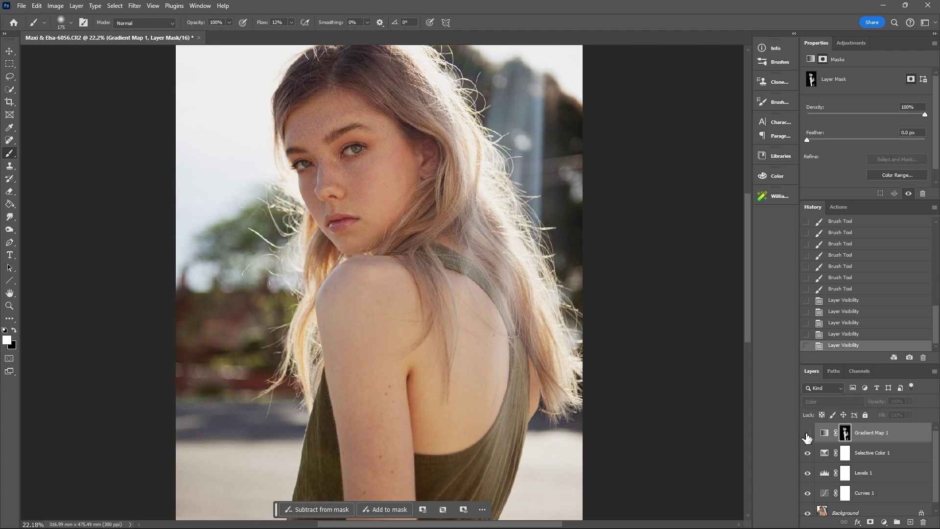
click(807, 435)
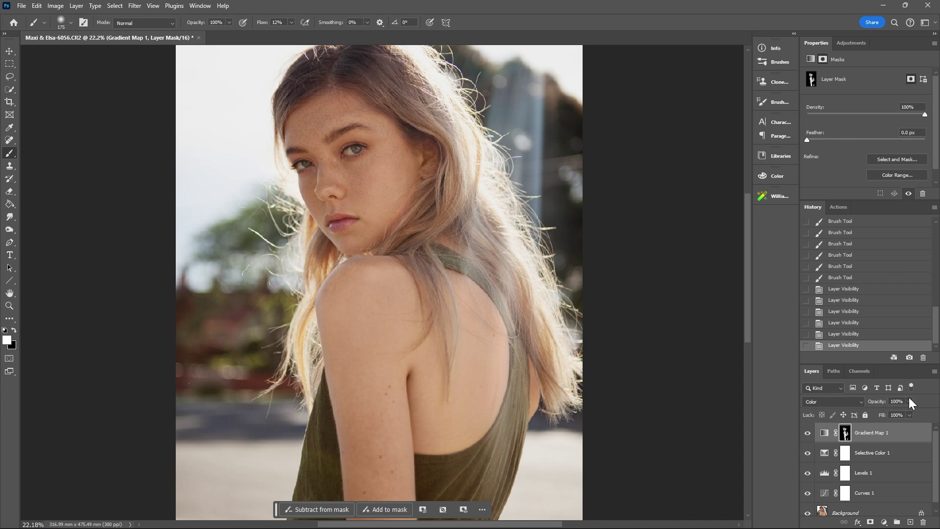
- Reopen the gradient editor and move the middle stop to location 44 and the lightest stop to 89
click(824, 433)
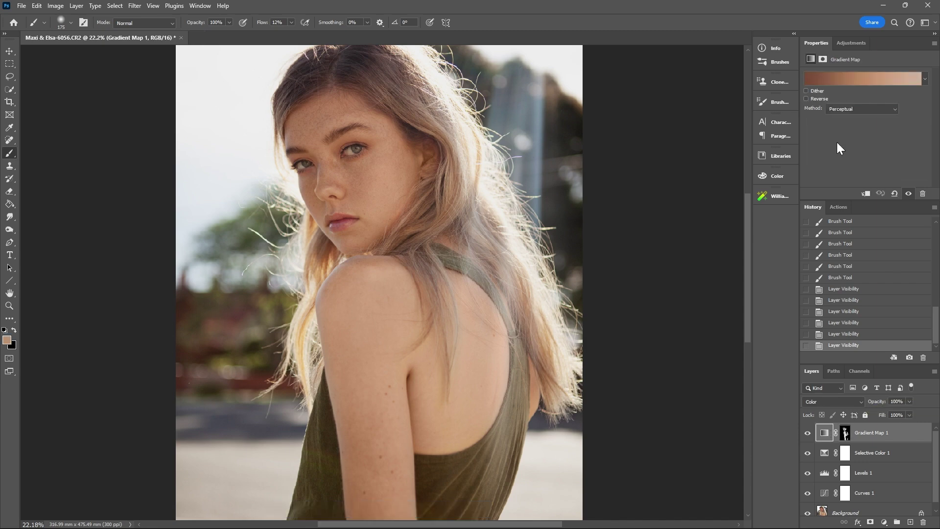
click(838, 77)
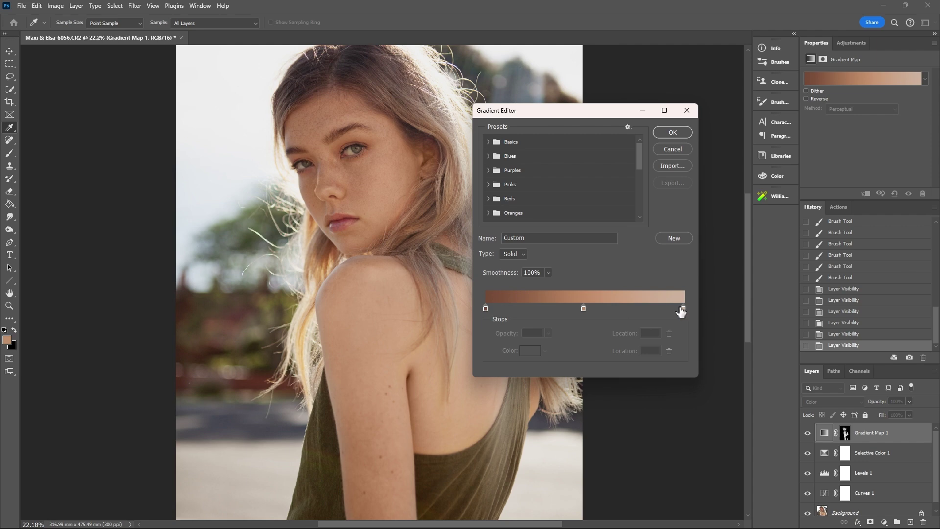
drag(583, 307, 546, 308)
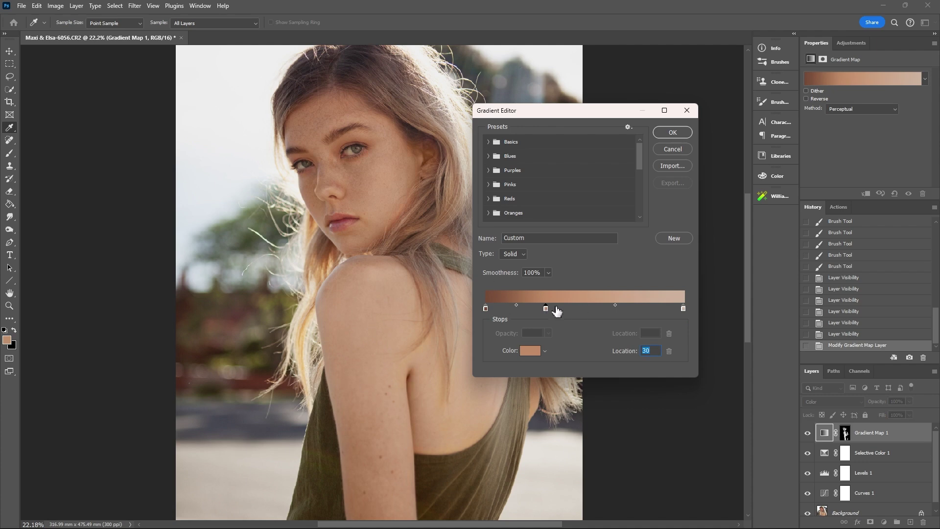
drag(546, 308, 580, 308)
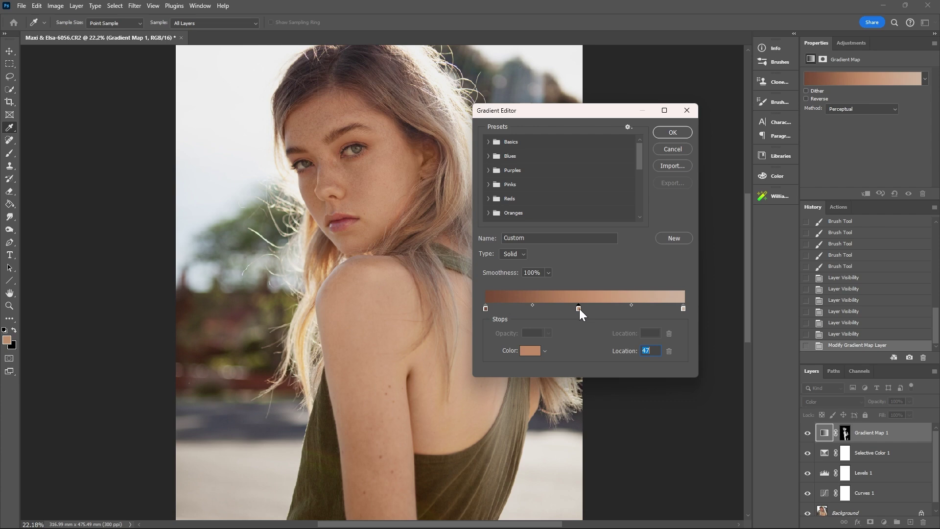
mouse_move(684, 308)
mouse_down()
mouse_move(641, 307)
mouse_move(694, 301)
mouse_up()
- Shift the midpoints, move the darkest stop to location 10, and nudge the middle stop left
click(631, 304)
mouse_move(653, 305)
mouse_down()
mouse_move(610, 304)
mouse_move(651, 300)
mouse_up()
click(487, 309)
mouse_move(490, 310)
mouse_down()
mouse_move(534, 309)
mouse_move(472, 306)
mouse_up()
drag(532, 304, 556, 304)
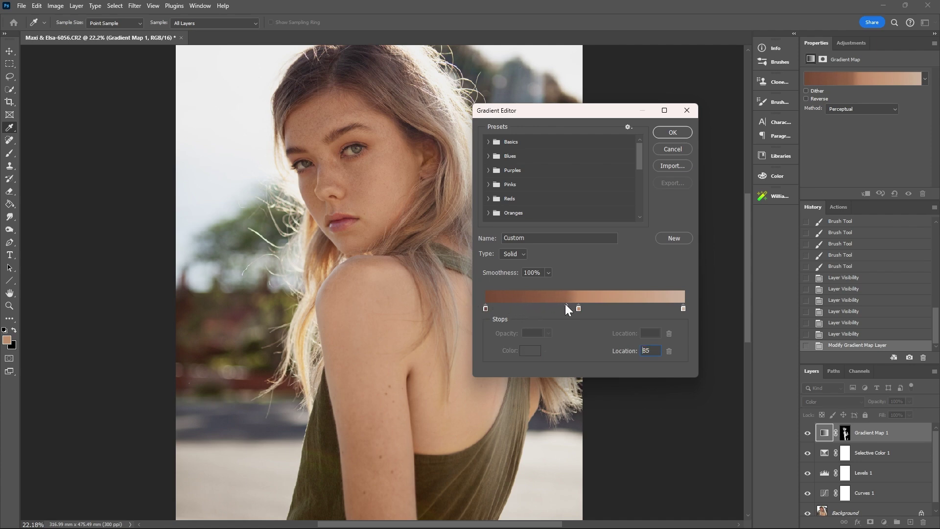
mouse_move(565, 305)
mouse_down()
mouse_move(612, 306)
mouse_move(582, 308)
mouse_up()
click(532, 305)
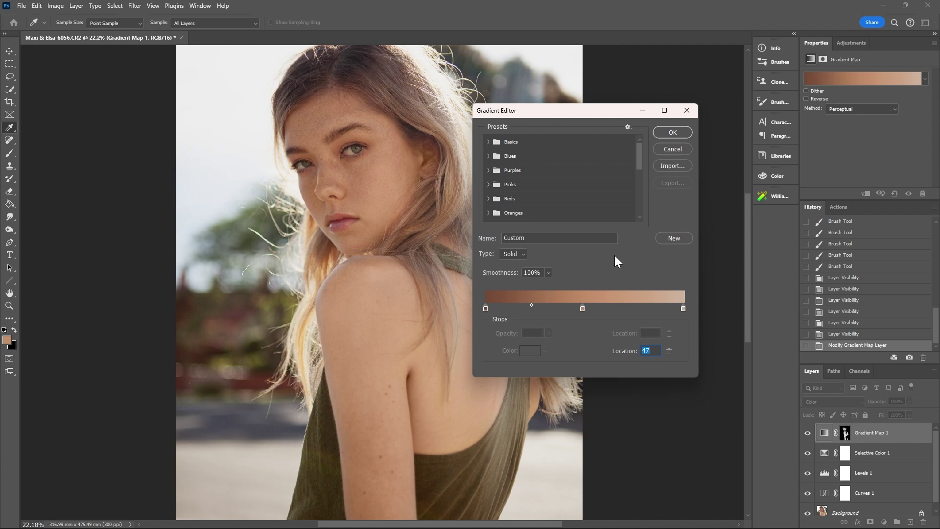
- Change the gradient's middle stop colour to a softer, lighter skin tone, #b28e6f
click(675, 132)
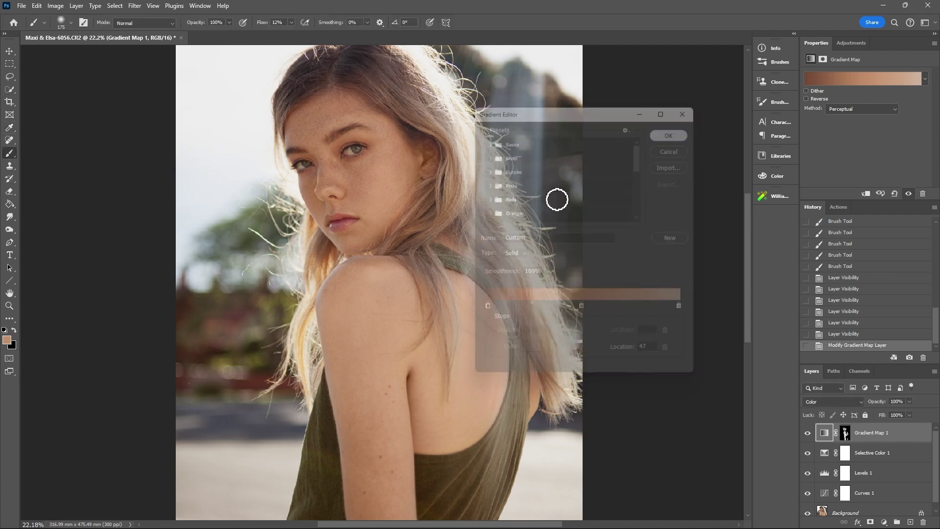
scroll(428, 317, down, 2)
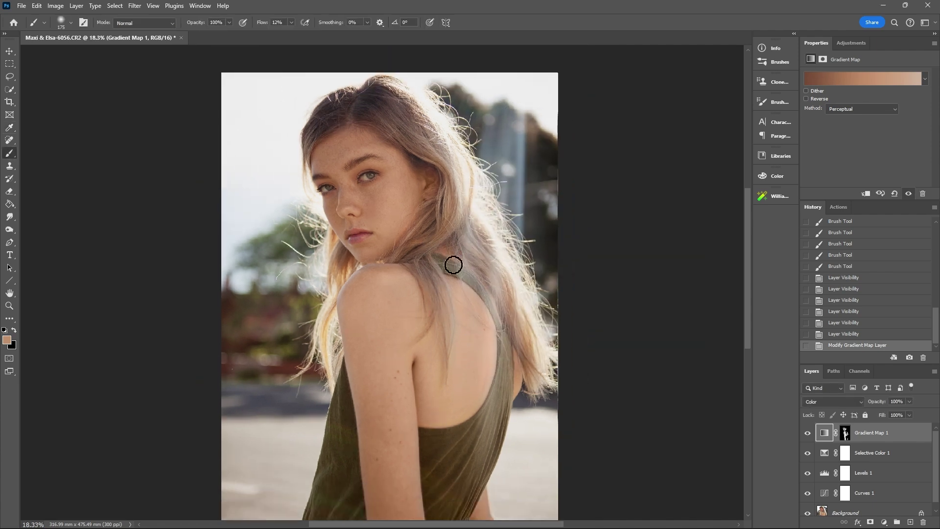
scroll(406, 240, up, 2)
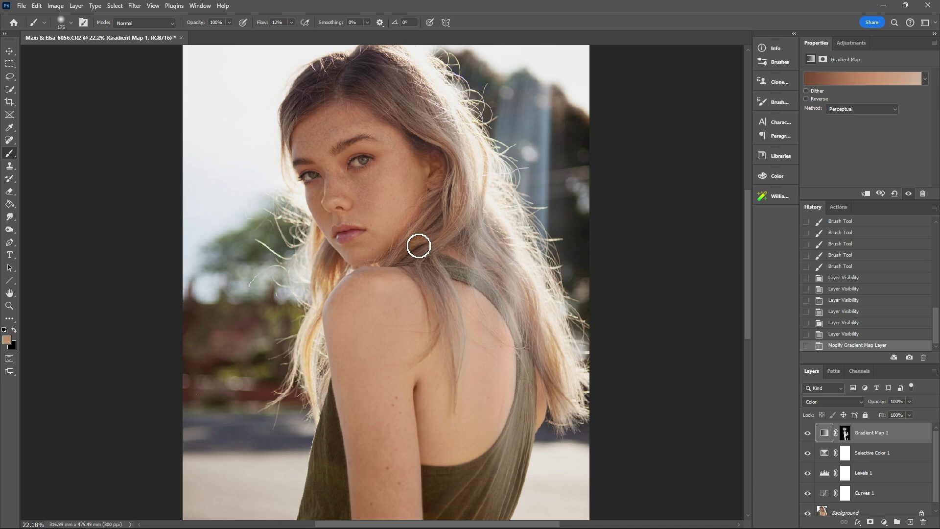
scroll(418, 245, up, 1)
click(842, 77)
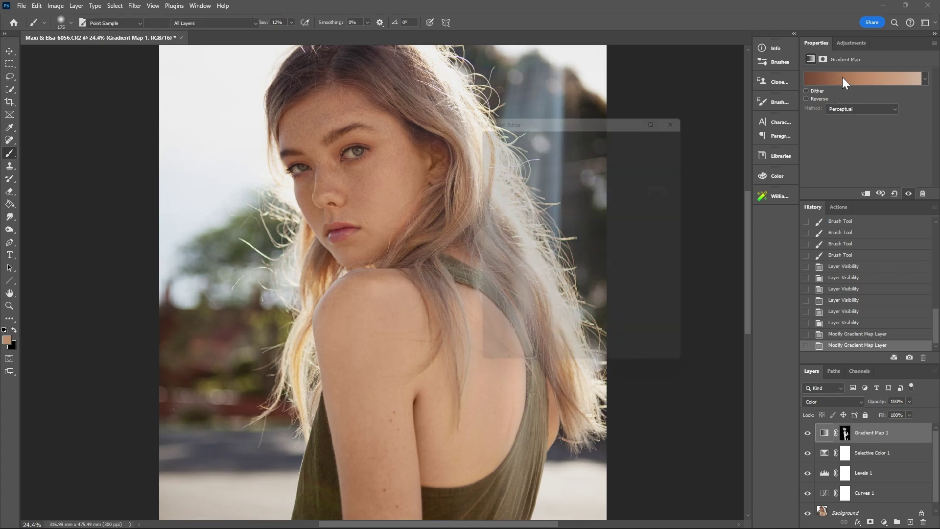
click(582, 309)
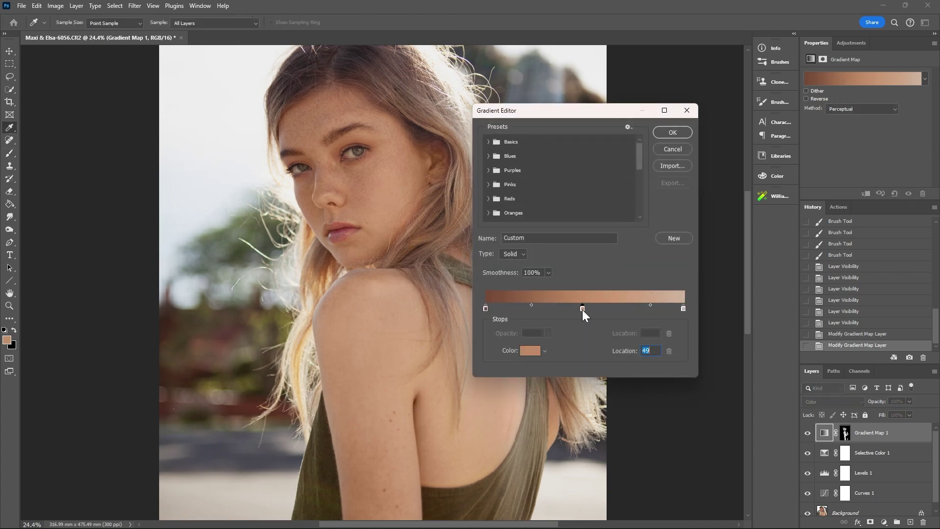
click(531, 350)
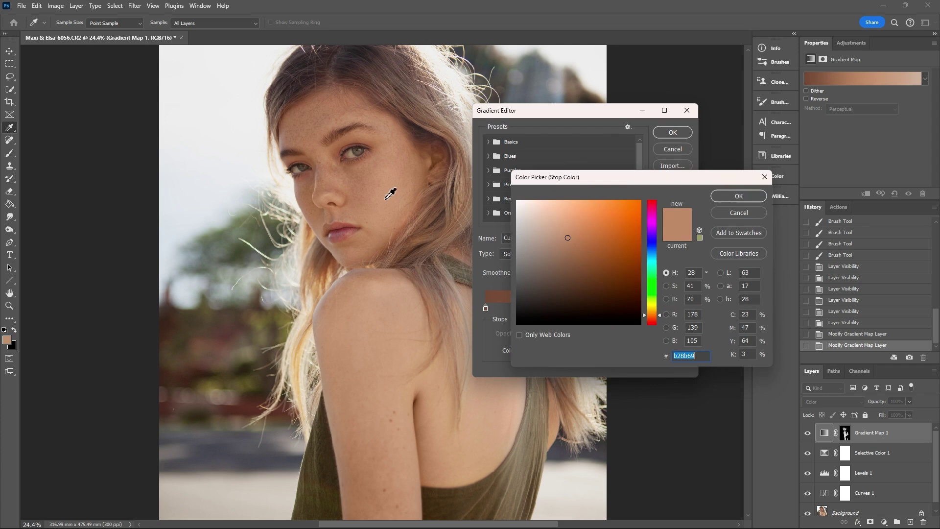
mouse_move(568, 237)
mouse_down()
mouse_move(547, 236)
mouse_move(558, 237)
mouse_up()
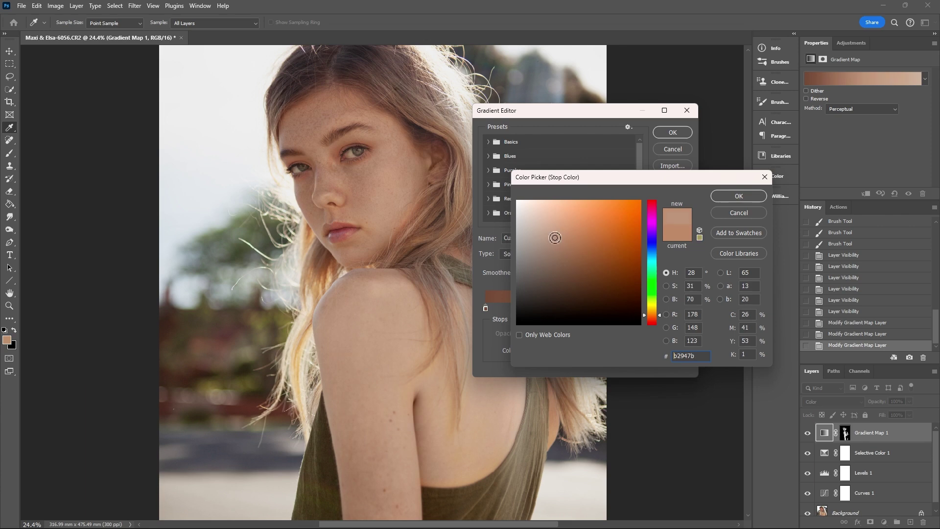
drag(555, 238, 558, 234)
drag(560, 232, 563, 237)
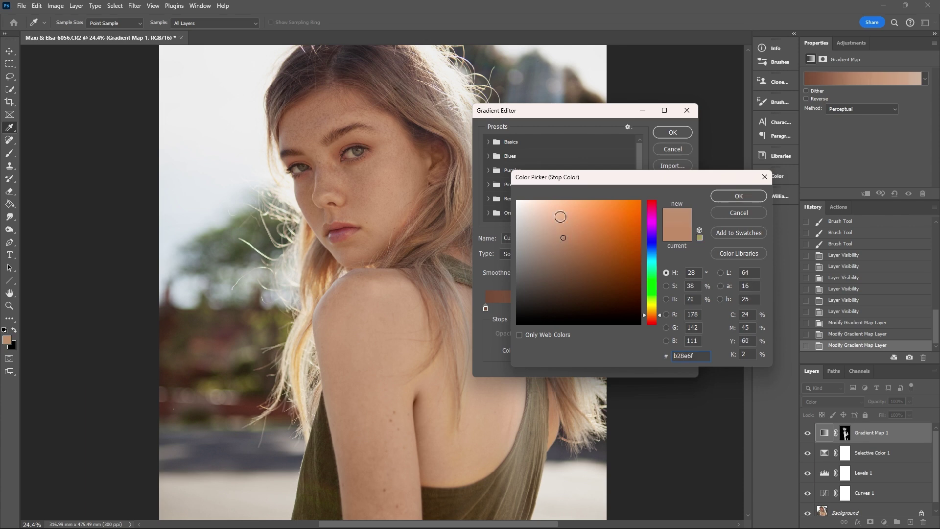
click(732, 194)
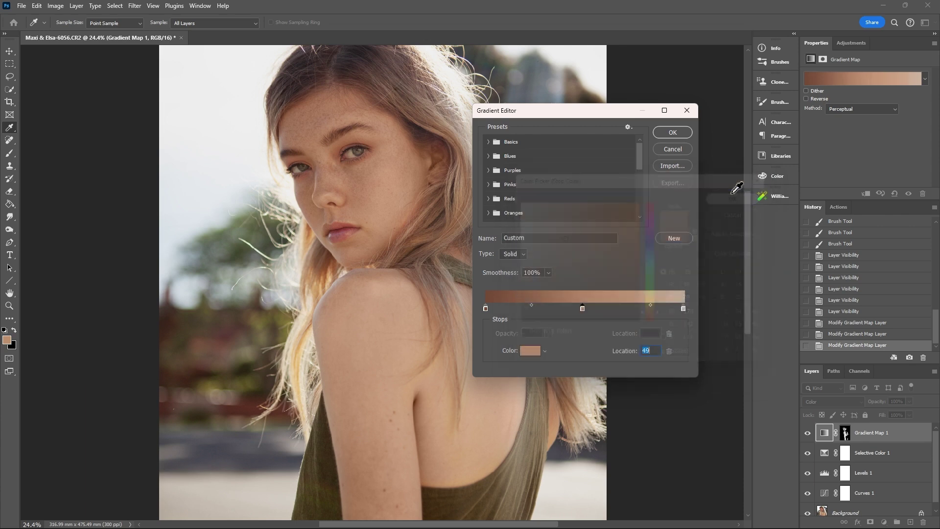
- Apply the gradient, lower Gradient Map 1's opacity to 62%, and toggle it to compare
click(672, 133)
scroll(424, 318, down, 3)
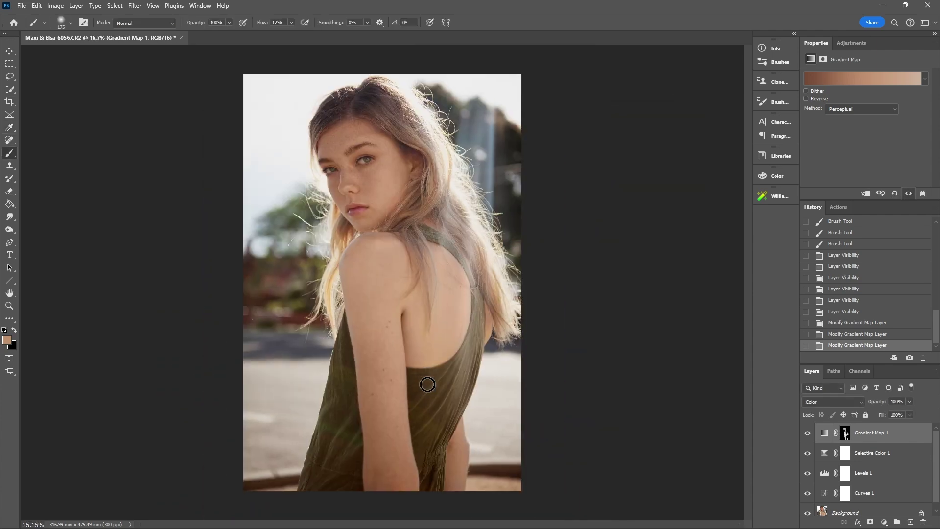
click(908, 400)
click(889, 411)
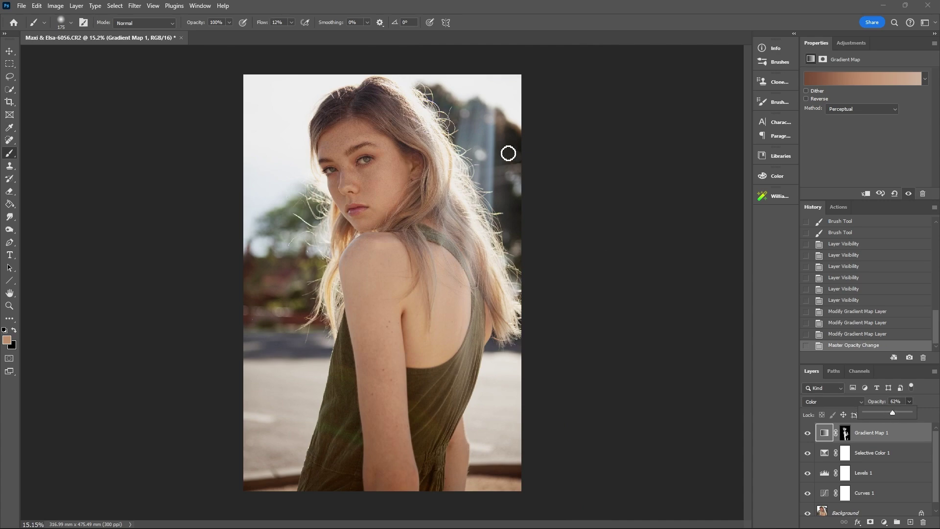
scroll(329, 141, up, 4)
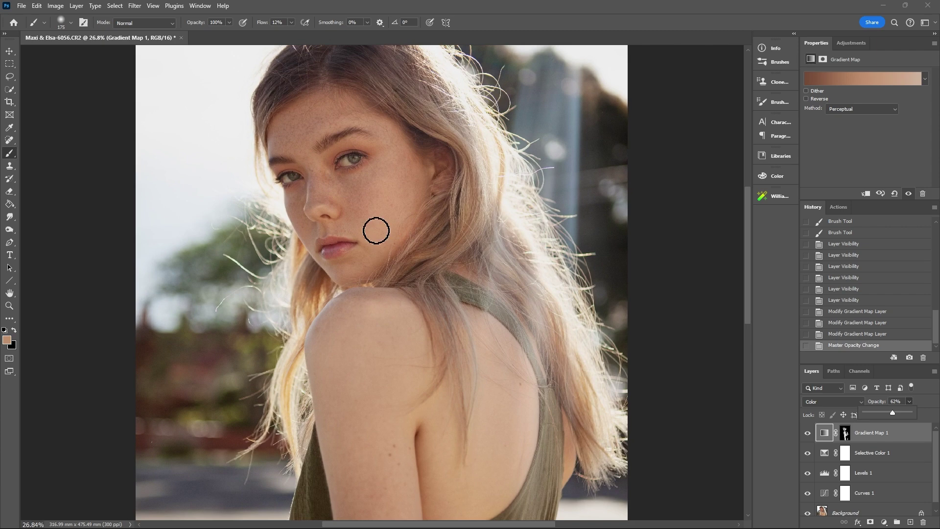
click(809, 433)
key(ctrl+0)
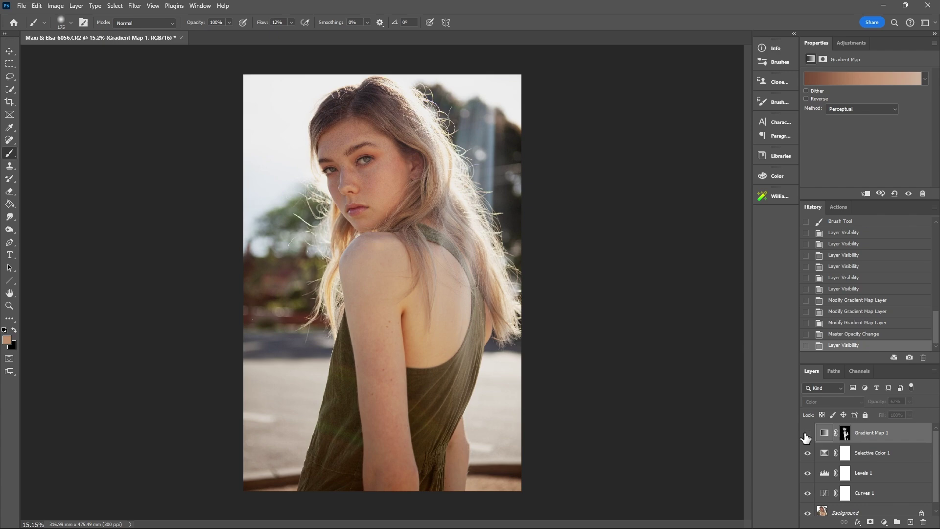
click(807, 433)
- Zoom in on the skin and toggle Gradient Map 1 off and on repeatedly for before/after views
click(808, 434)
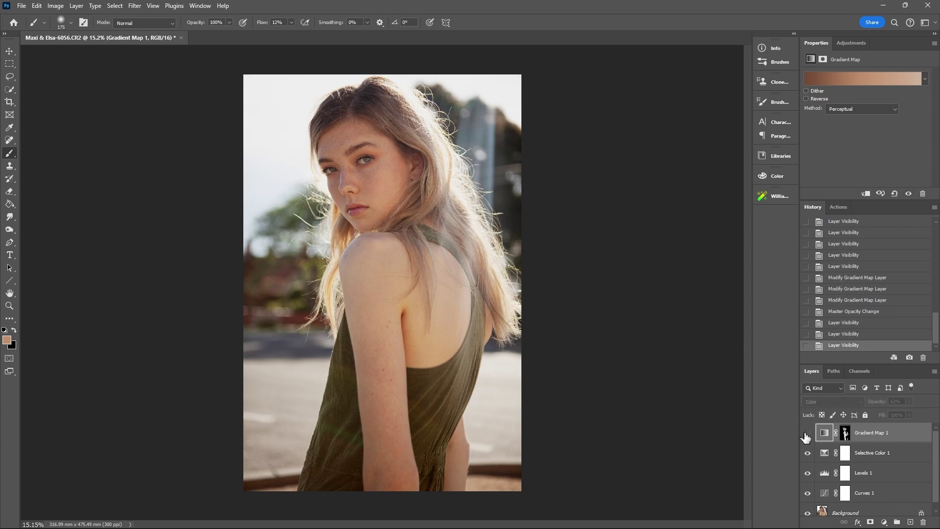
click(807, 433)
scroll(381, 147, up, 2)
scroll(381, 127, up, 3)
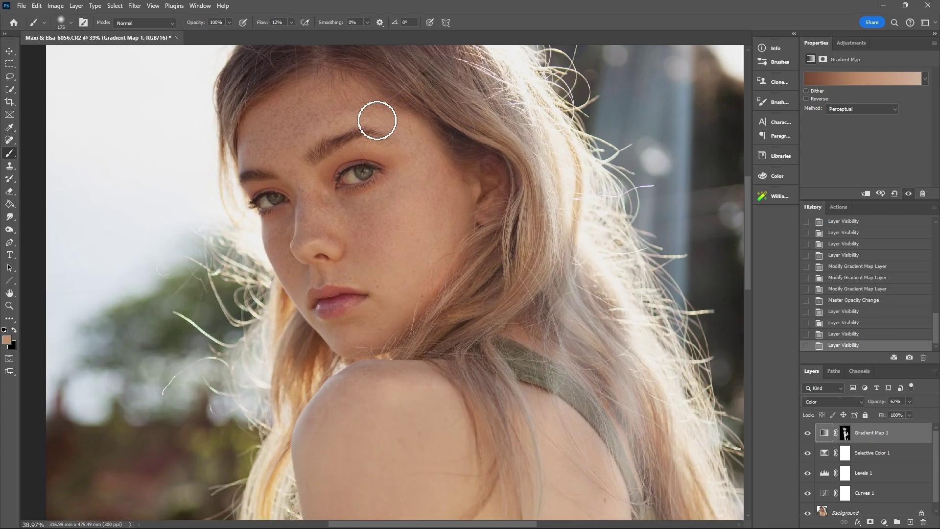
click(808, 433)
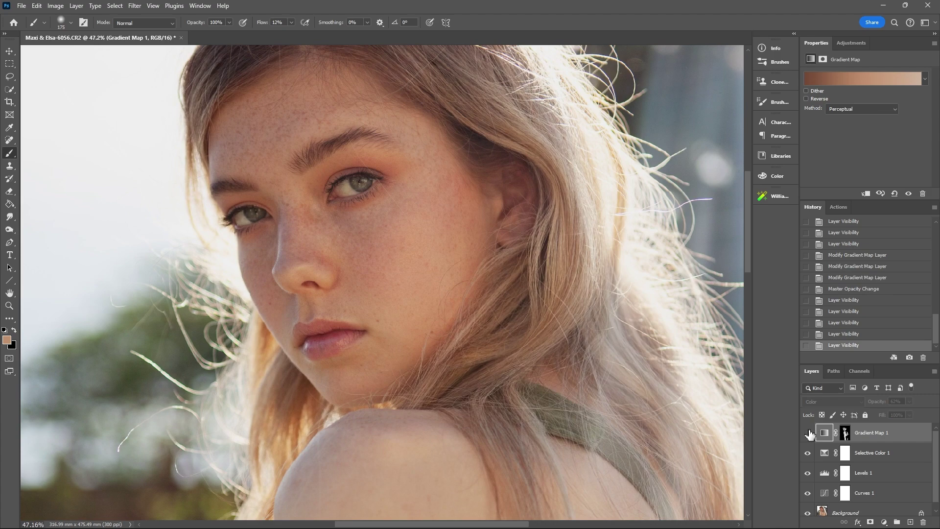
click(808, 434)
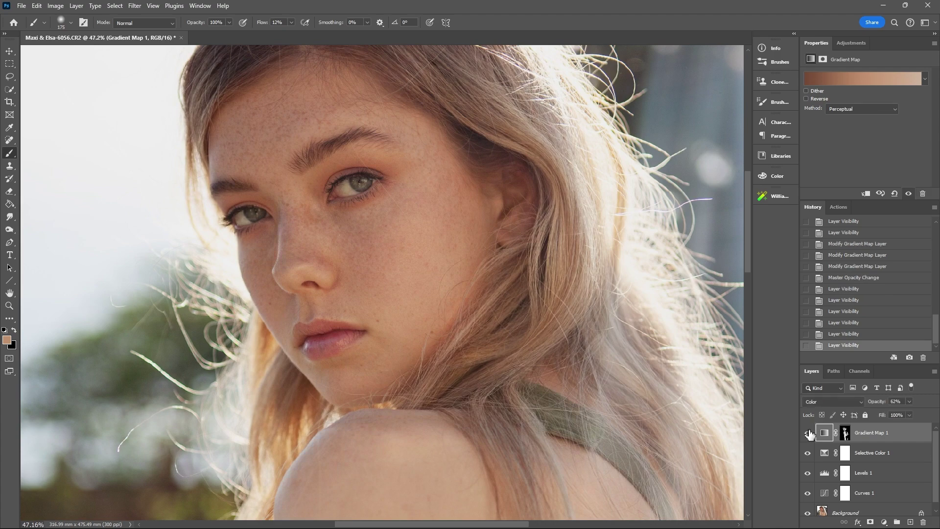
click(808, 433)
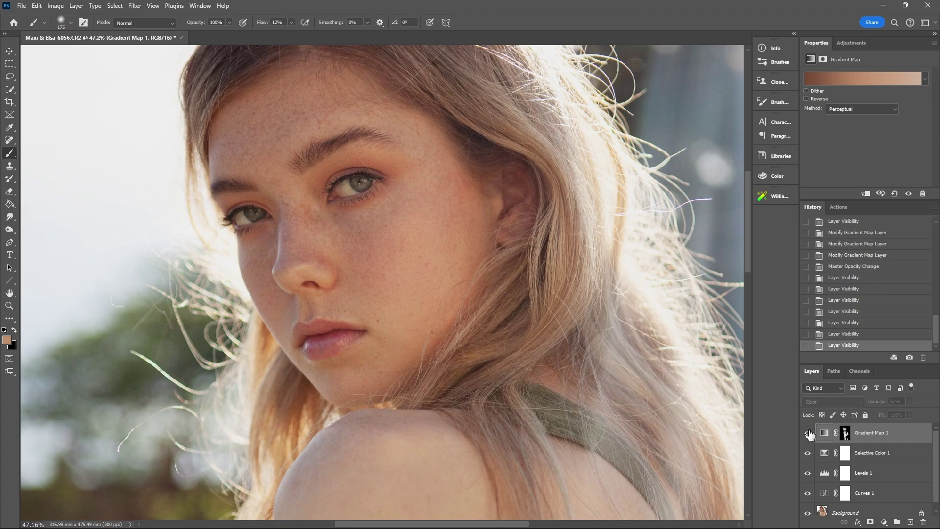
click(808, 433)
scroll(392, 220, up, 5)
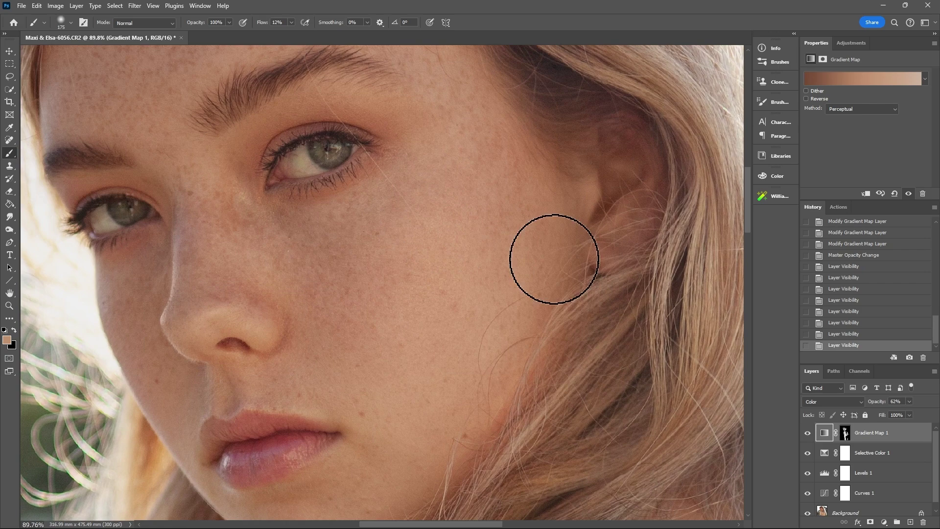
- Recheck the cheek and shoulder with Gradient Map 1 hidden, leave it visible and zoom back out
click(807, 434)
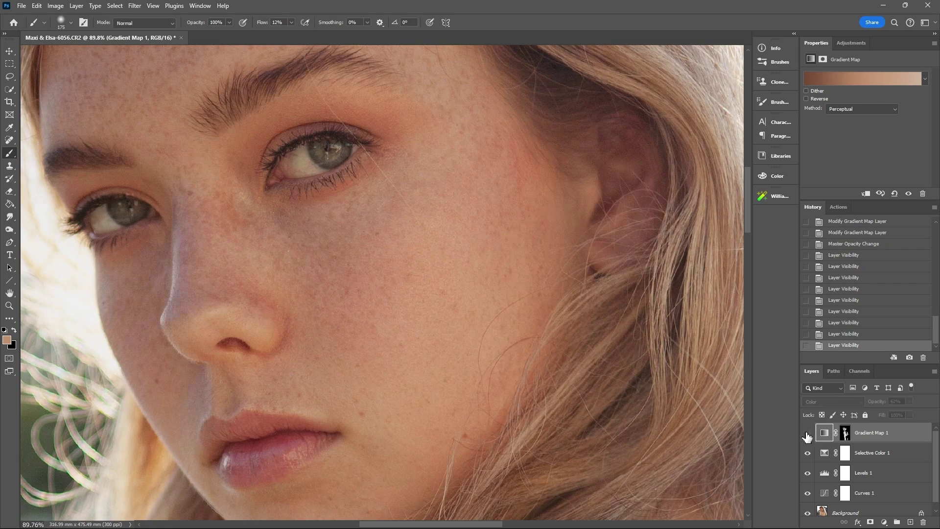
click(808, 435)
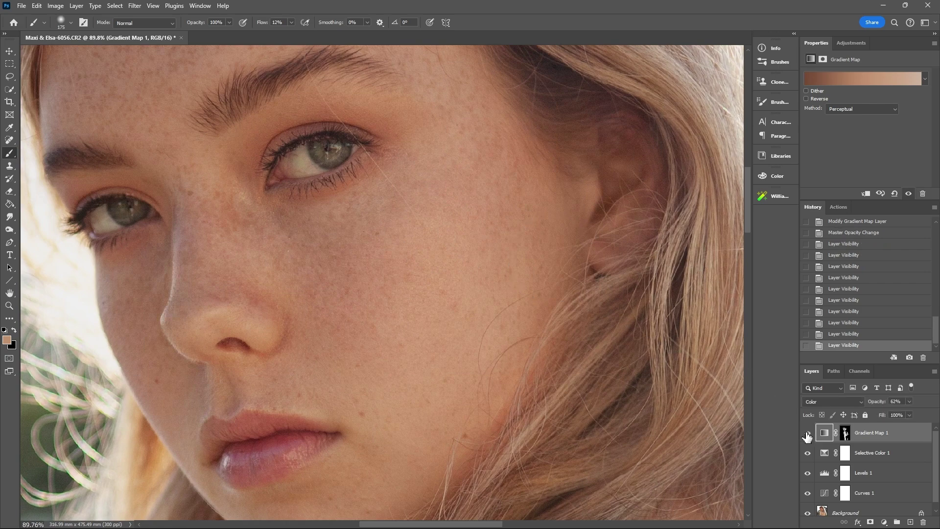
click(807, 434)
click(808, 434)
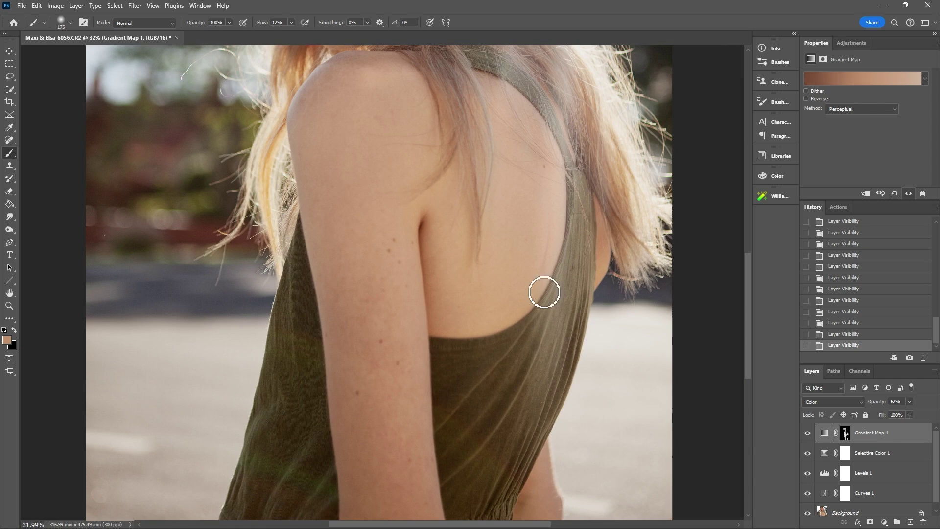
click(808, 434)
click(807, 433)
click(807, 434)
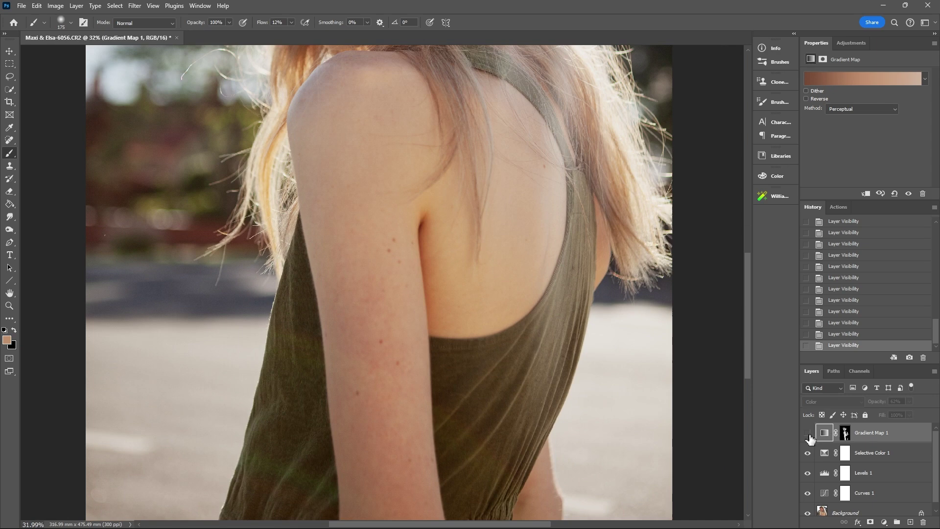
click(808, 434)
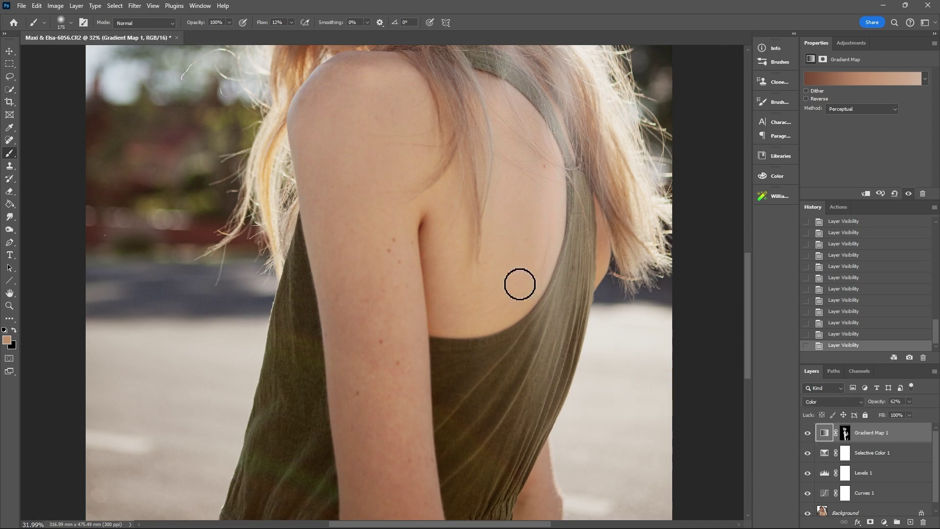
scroll(322, 127, down, 5)
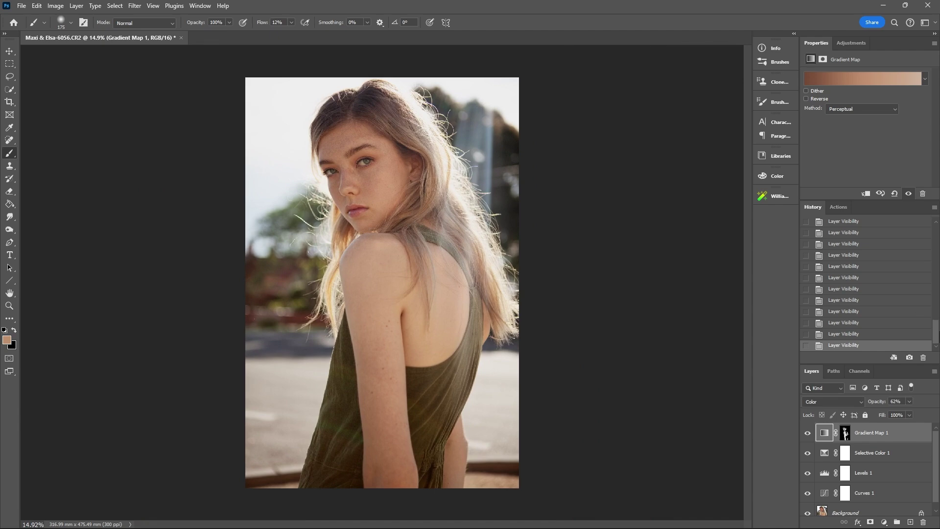
- In History, compare the original photo and Snapshot 1 against Snapshot 2
drag(935, 338, 882, 213)
click(876, 225)
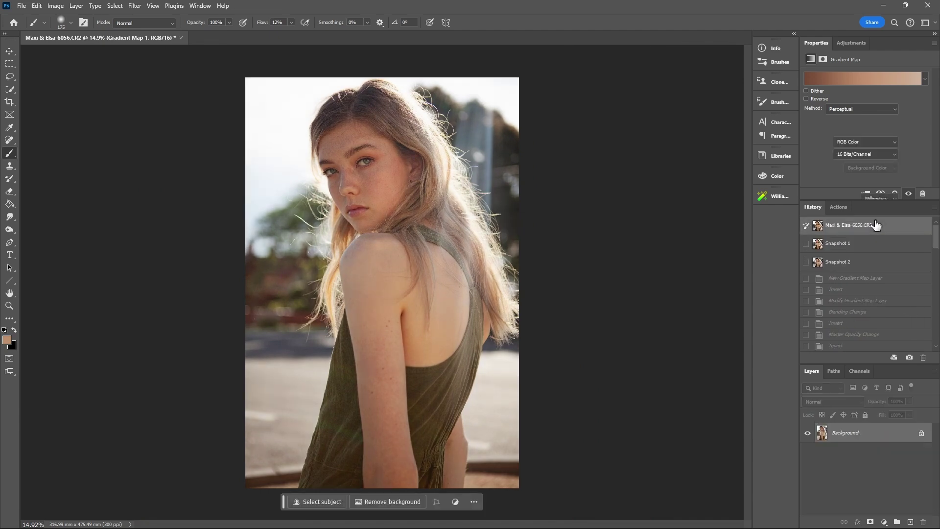
click(871, 262)
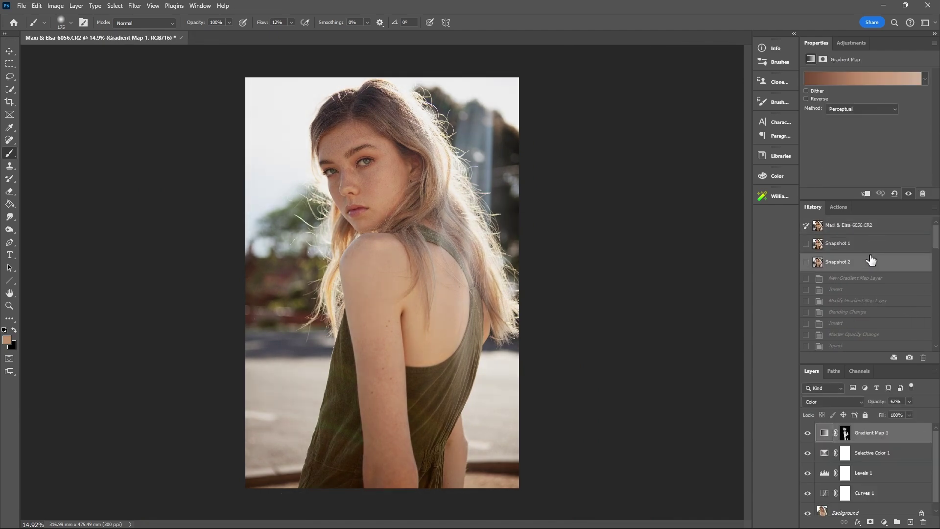
click(871, 244)
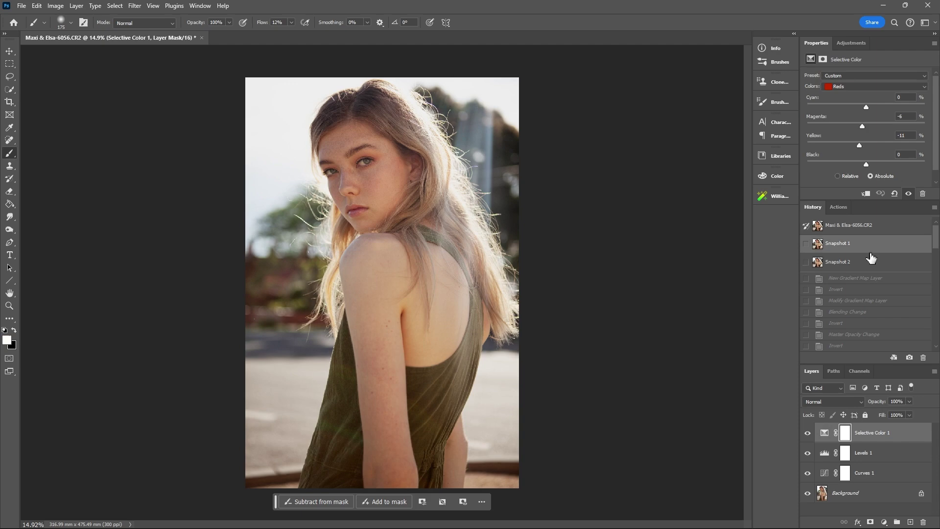
click(866, 267)
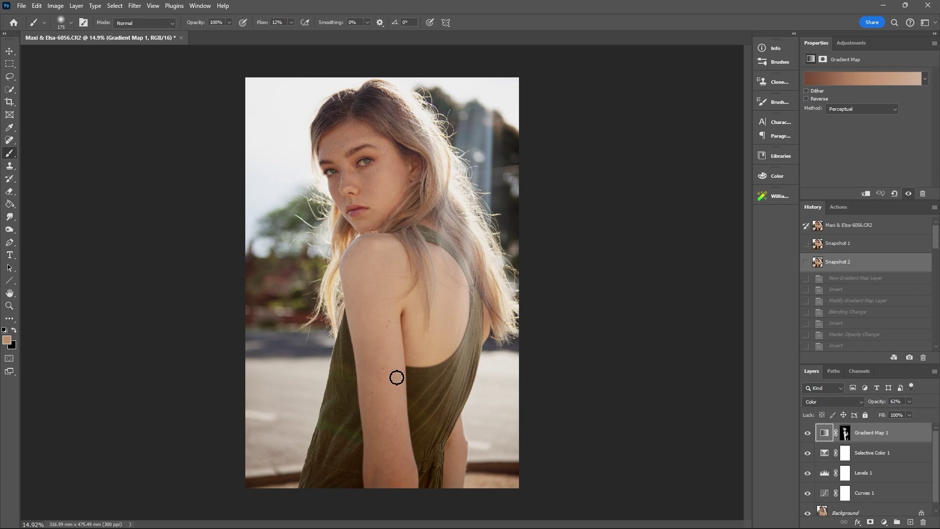
- Flip between Snapshot 1 and Snapshot 2 again, end on Snapshot 2, and select Curves 1
scroll(369, 152, up, 3)
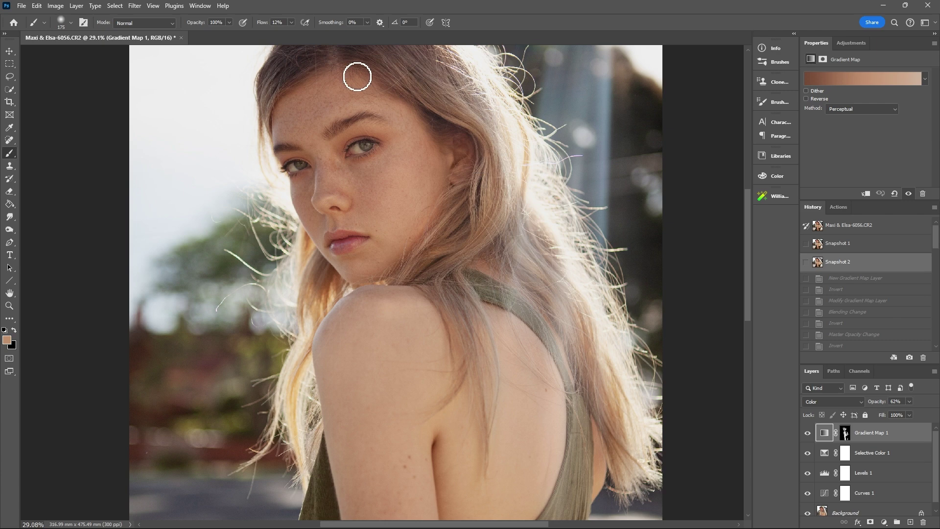
click(854, 249)
click(854, 265)
click(846, 251)
click(849, 263)
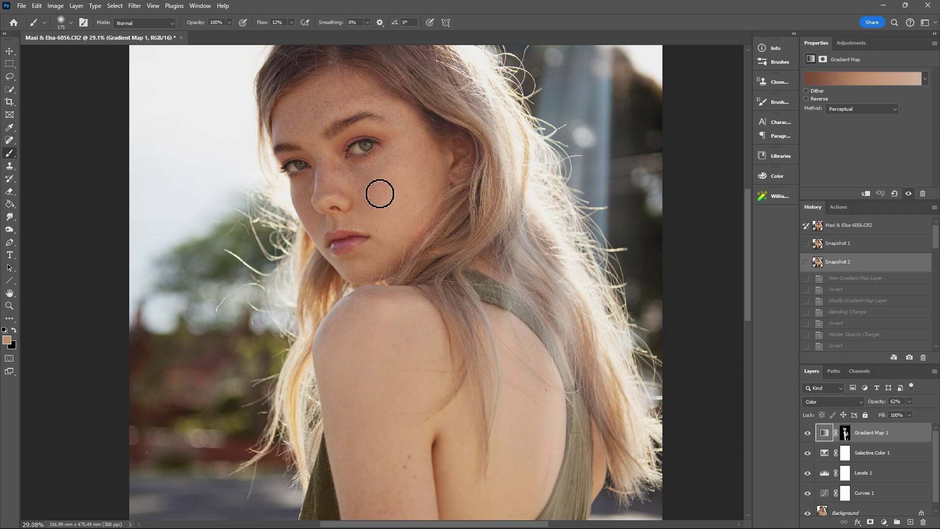
click(877, 493)
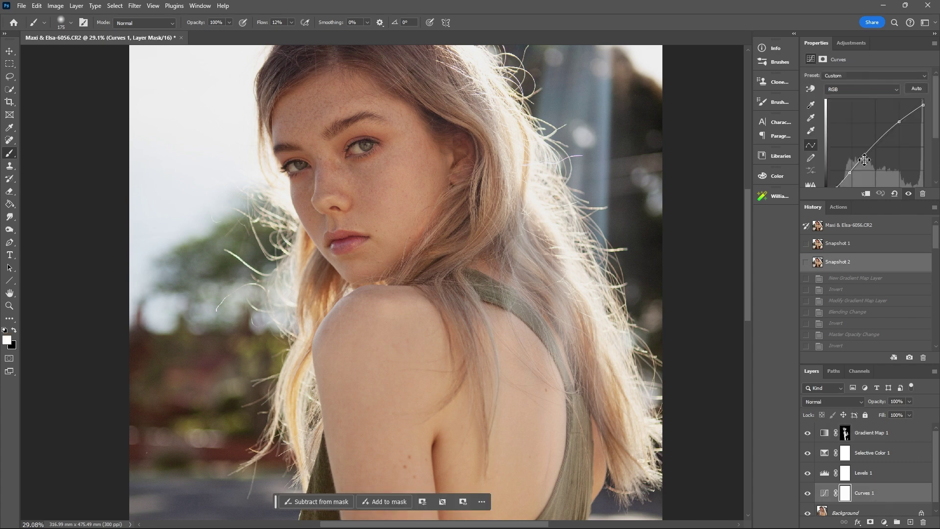
- Lift the Curves 1 points slightly to brighten the portrait, then check against Snapshot 1
mouse_move(864, 155)
mouse_down()
mouse_move(894, 125)
mouse_move(865, 151)
mouse_up()
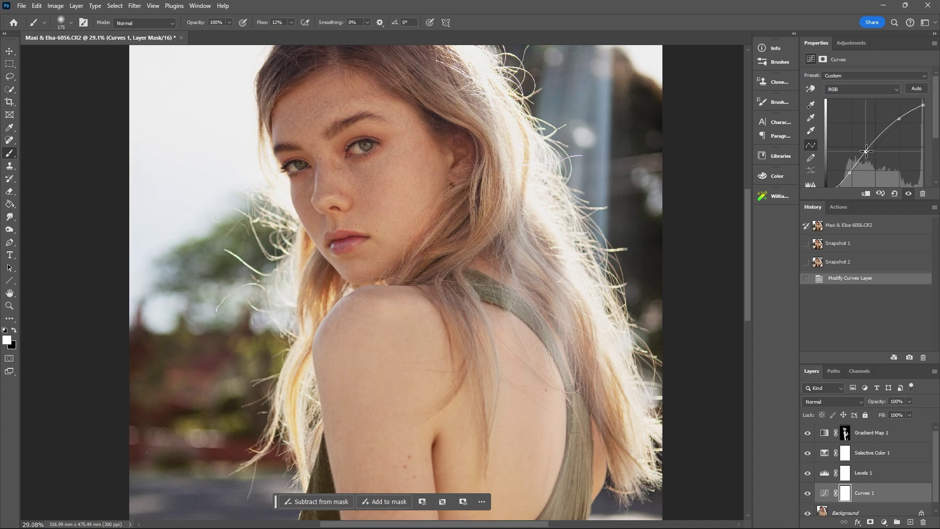
drag(897, 120, 900, 119)
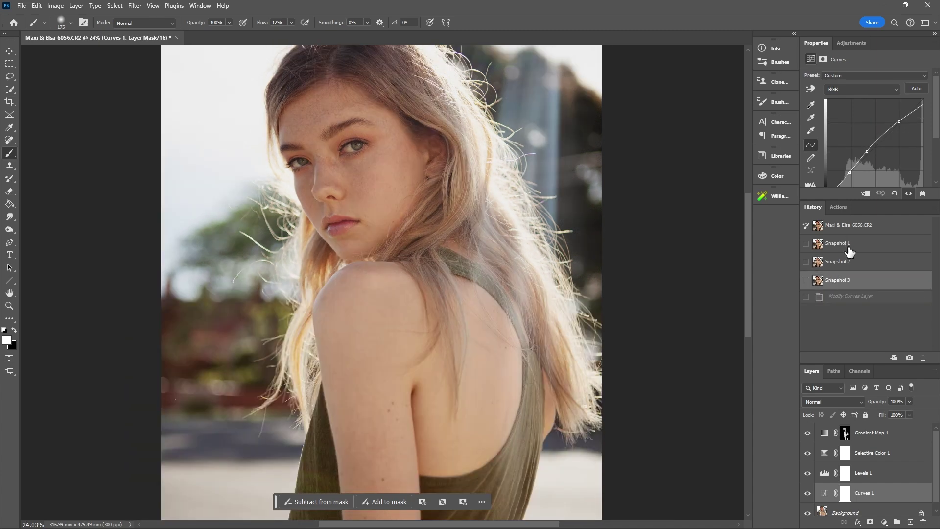
click(848, 249)
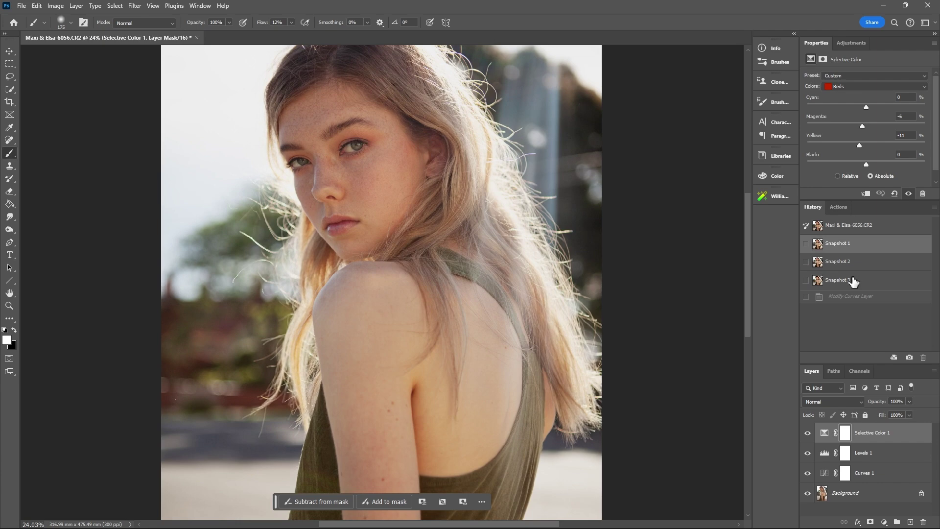
click(853, 281)
- Alternate between Snapshot 1 and Snapshot 3 in History to judge the brightening
click(851, 244)
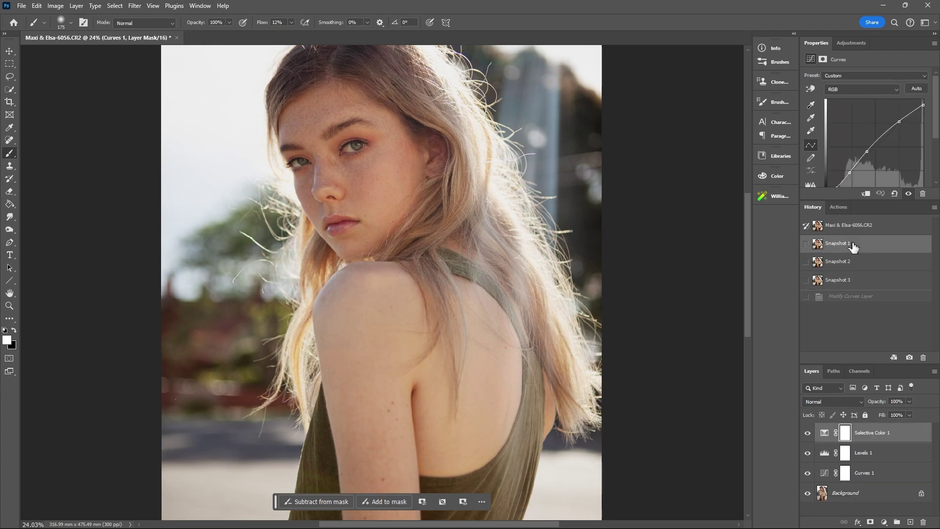
click(852, 280)
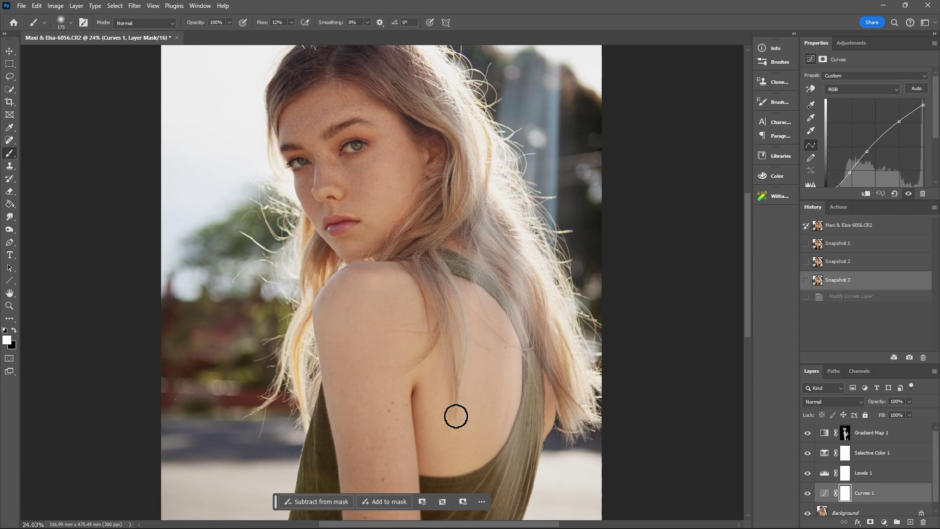
click(833, 252)
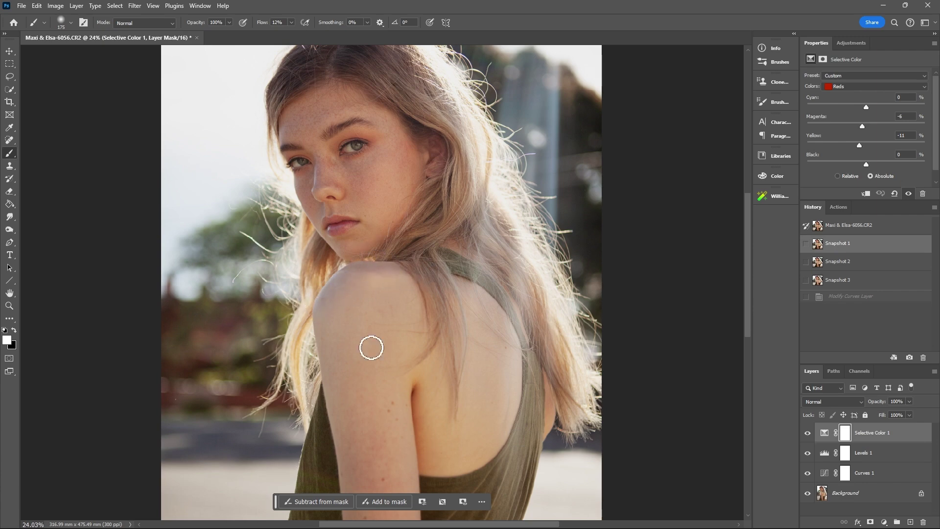
click(849, 282)
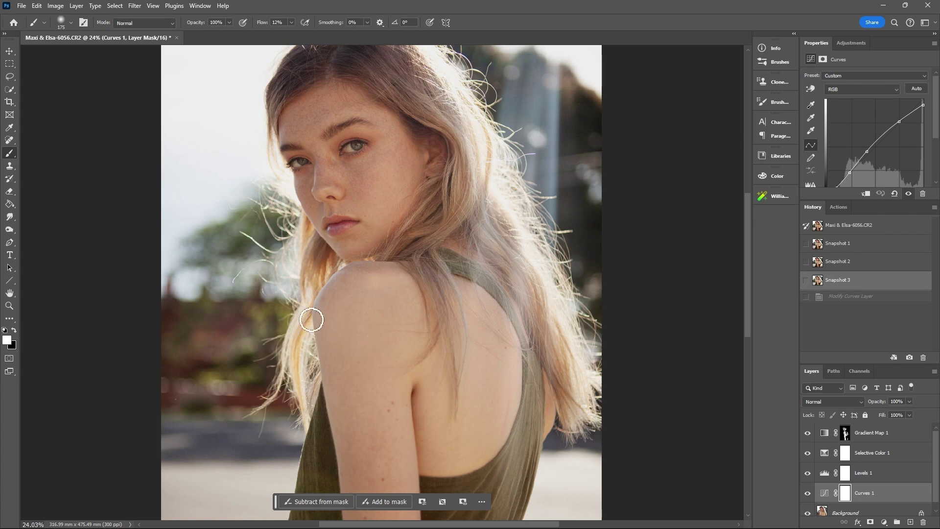
click(837, 243)
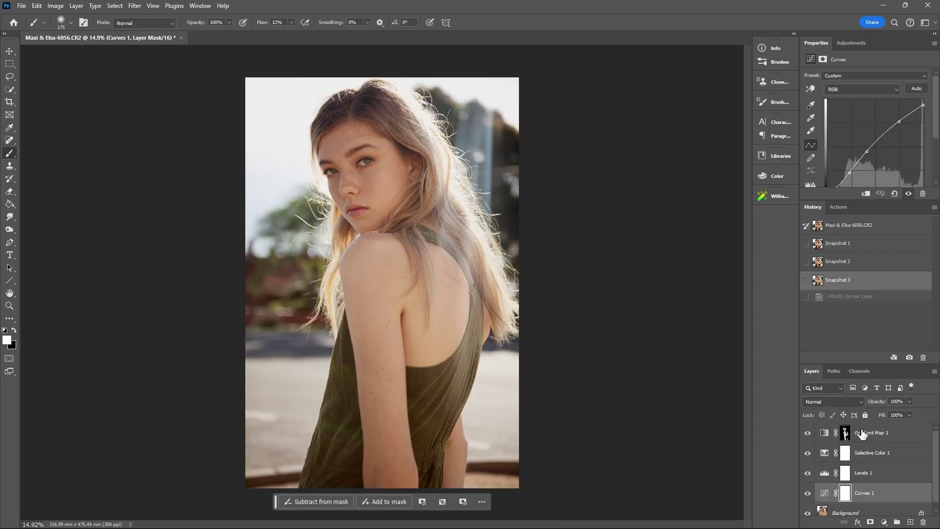
- Recolour Gradient Map 1's darkest stop to the lighter, muted brown #7d6354
click(869, 438)
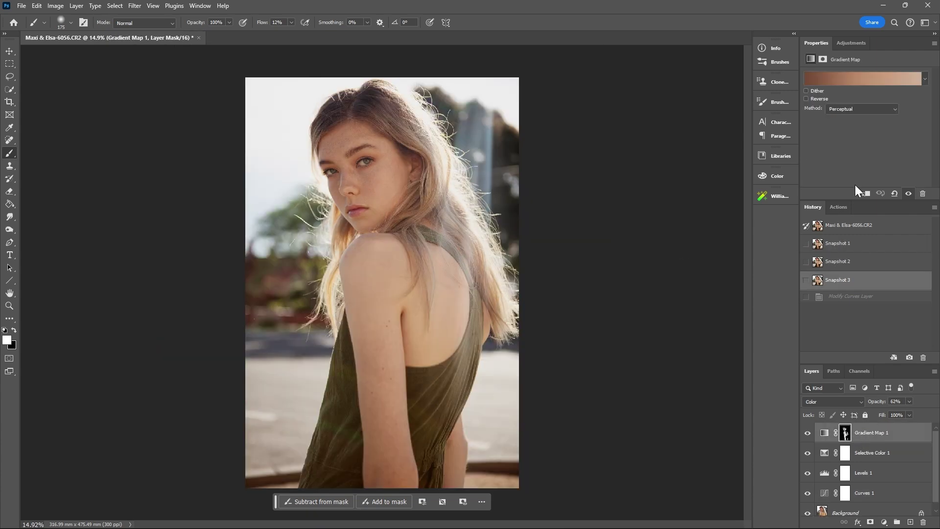
click(829, 74)
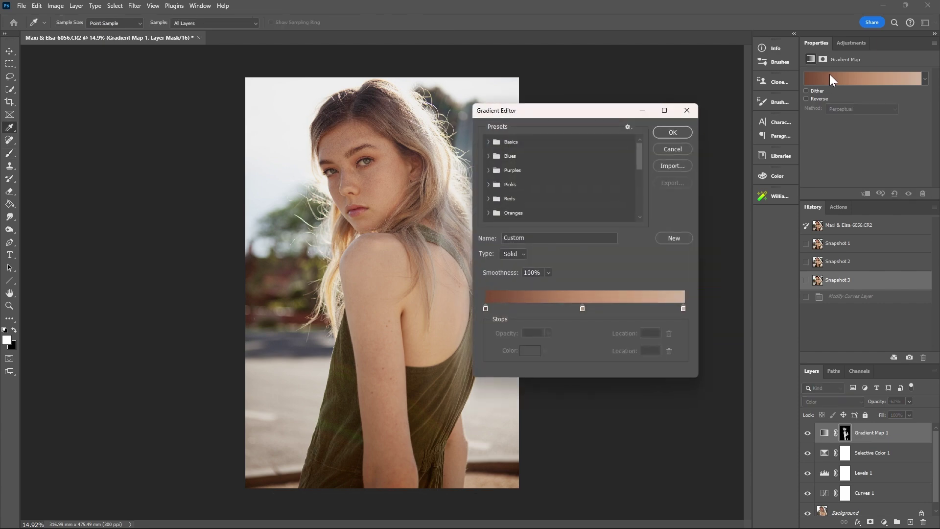
click(486, 308)
click(530, 349)
mouse_move(572, 272)
mouse_down()
mouse_move(550, 268)
mouse_move(562, 258)
mouse_move(559, 266)
mouse_up()
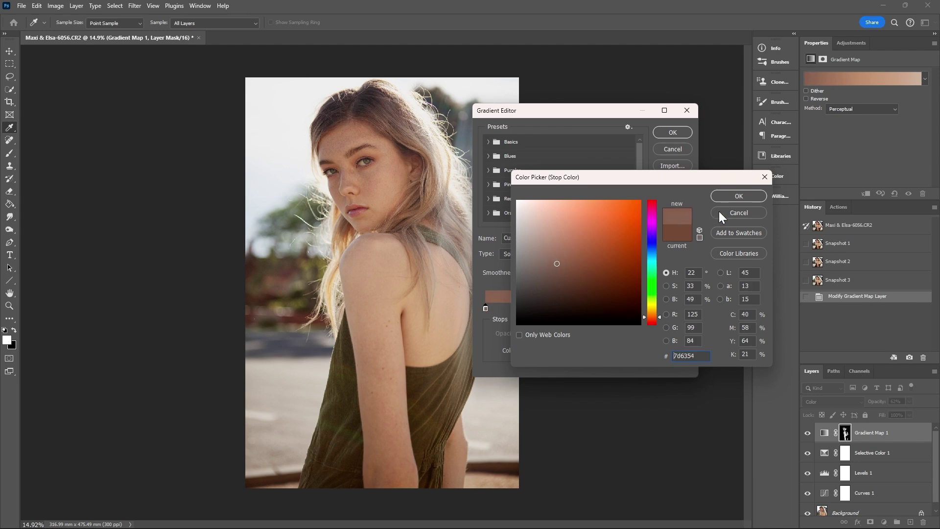
click(729, 194)
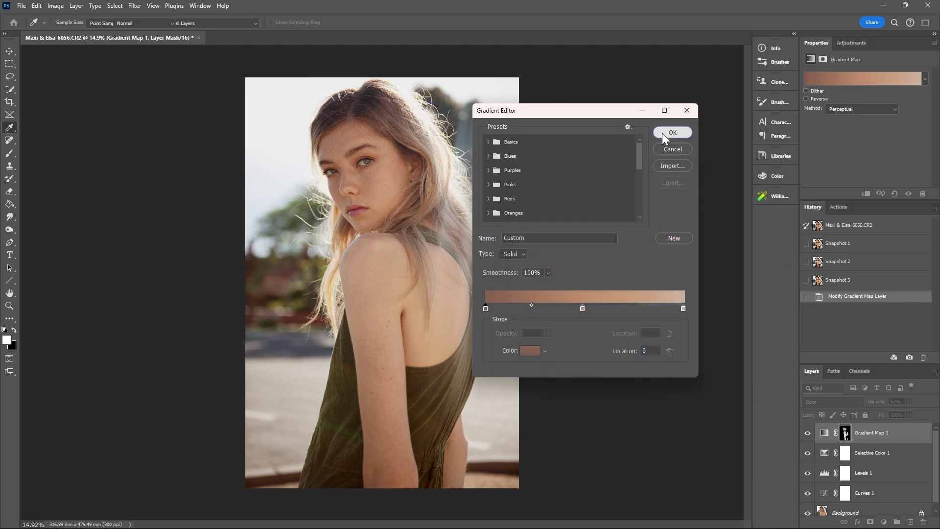
click(664, 133)
- Commit the gradient edit and capture it as Snapshot 4 in the History panel
key(b)
click(910, 357)
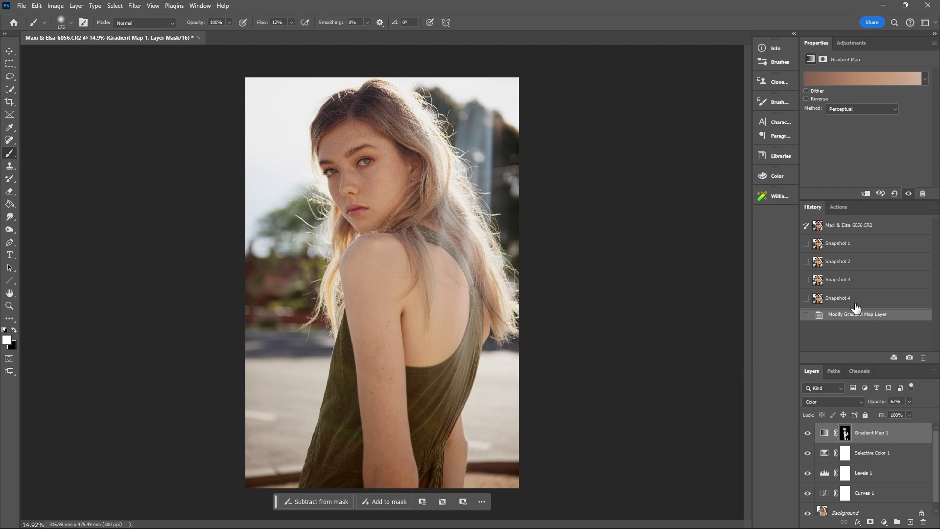